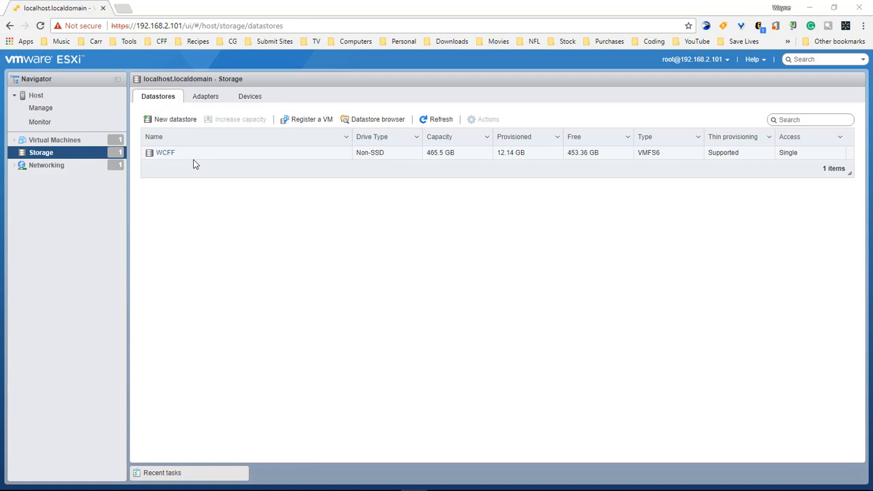
left_click(177, 122)
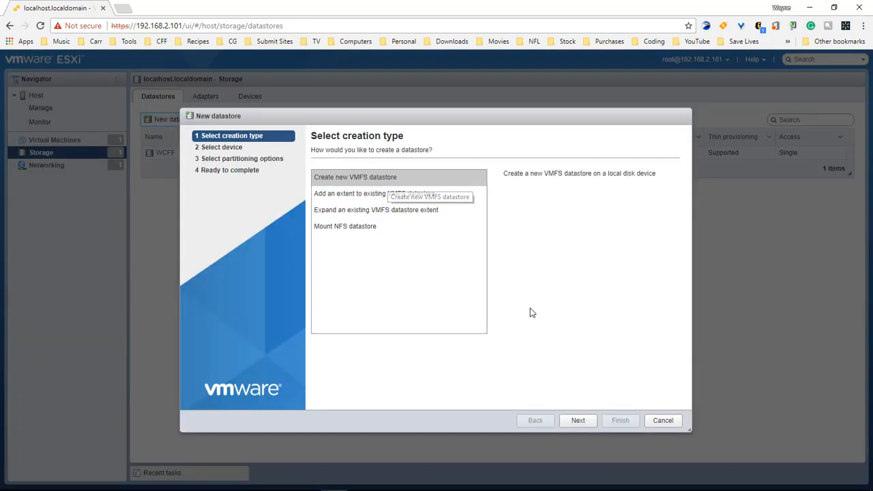
left_click(579, 423)
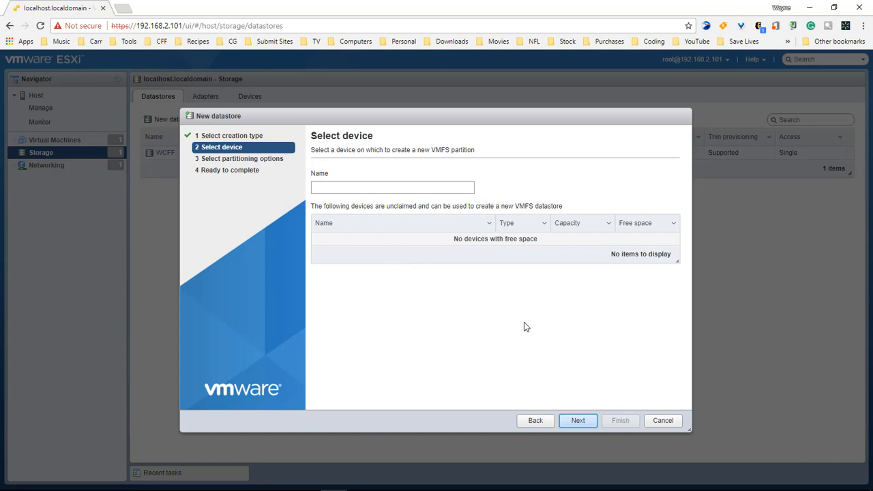
left_click(663, 420)
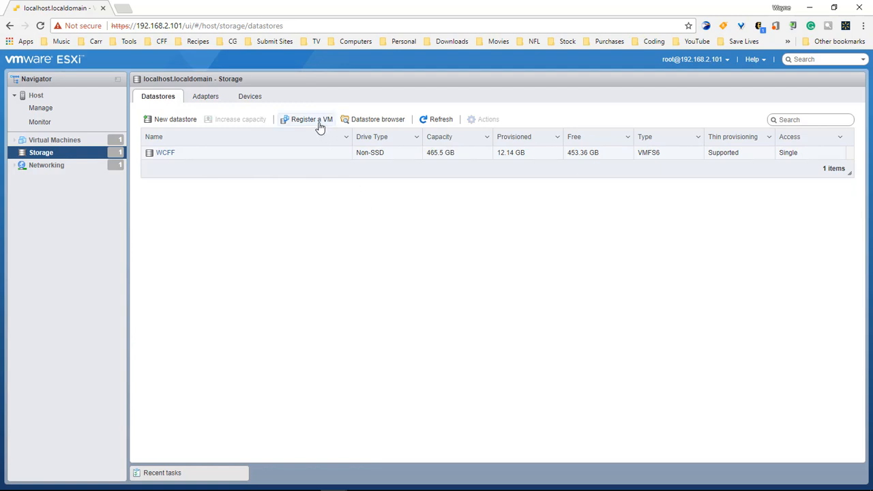
Step: Browse the OS folder on the WCFF datastore and view the form for creating a directory in it, without creating one
left_click(377, 120)
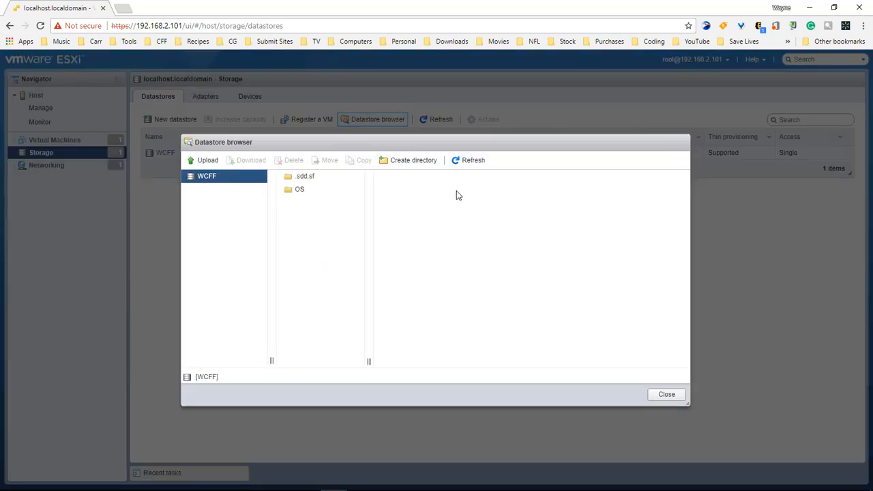
left_click(329, 193)
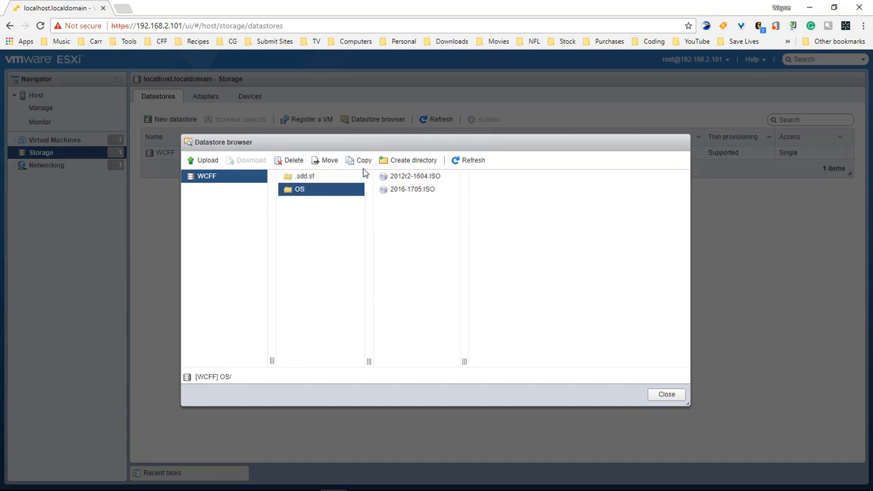
left_click(408, 162)
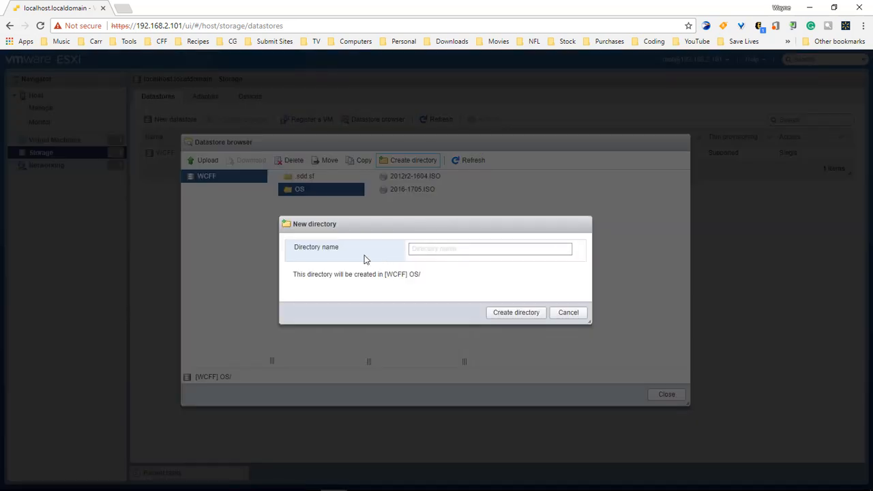
left_click(567, 312)
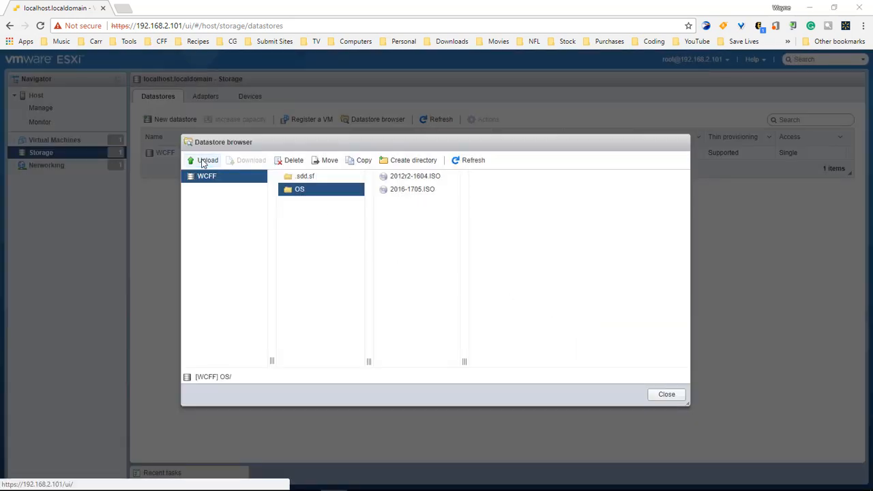
Step: Browse the local Server folder's 2016 subfolder as an upload source, and leave the datastore browser without uploading
left_click(206, 161)
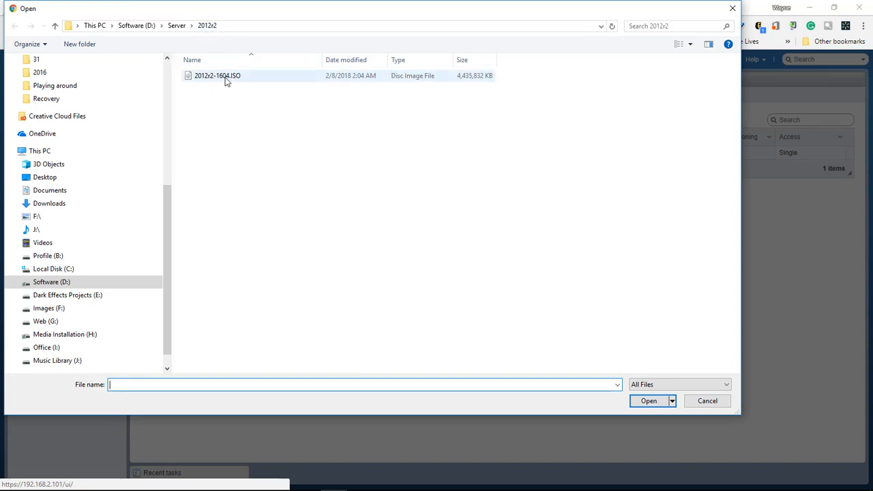
left_click(175, 26)
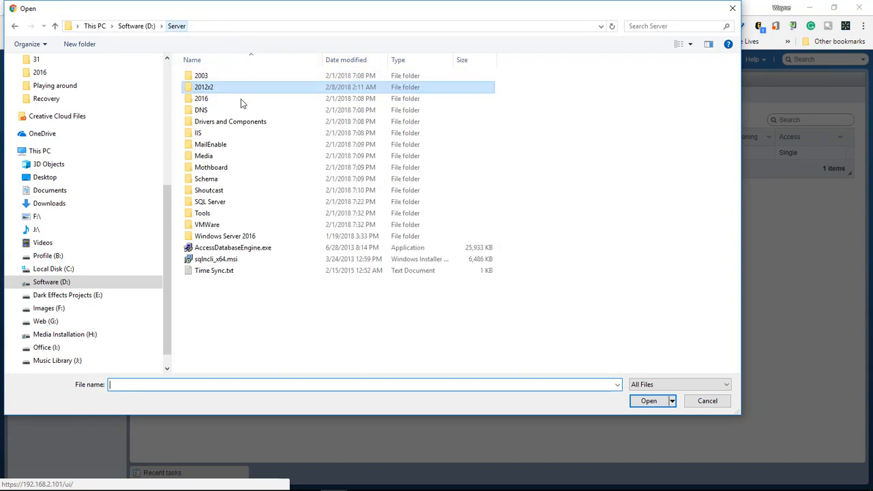
double_click(203, 98)
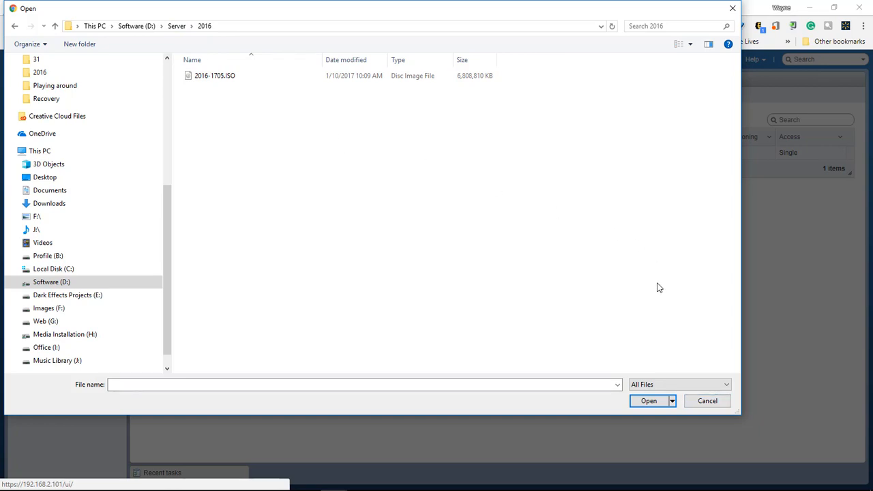
left_click(710, 401)
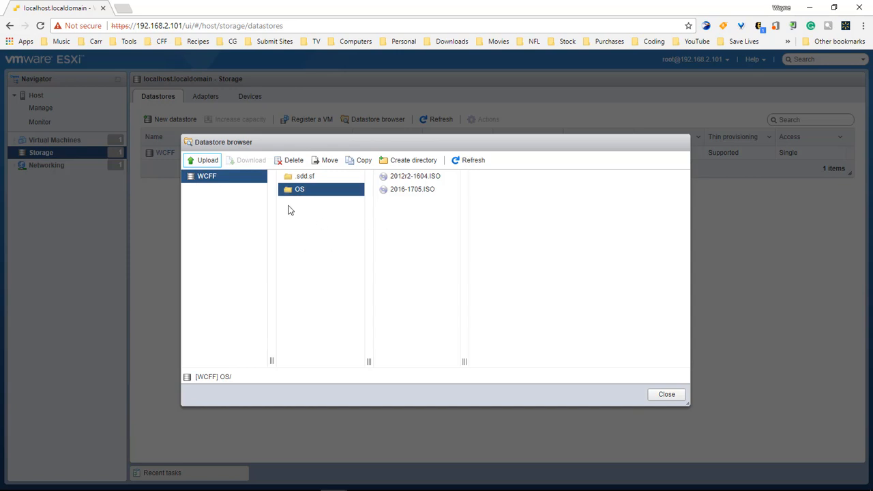
left_click(675, 395)
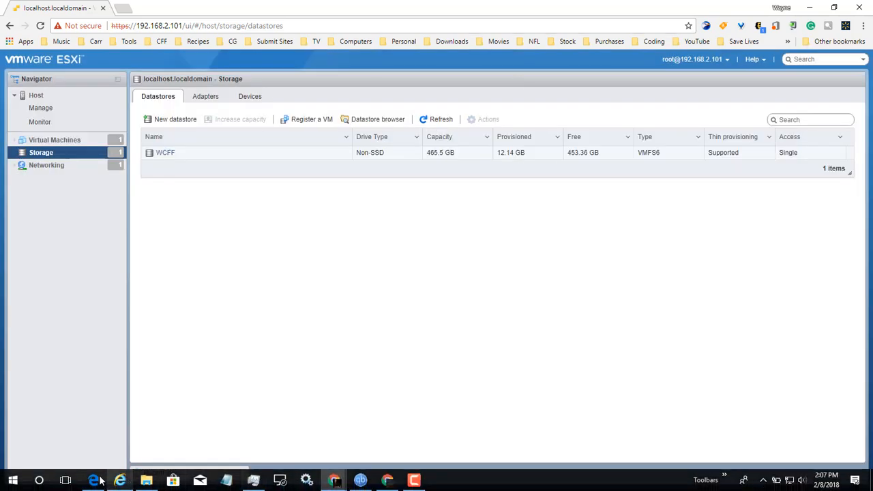
Step: Switch to Microsoft Edge and log in to the ESXi host as root with the saved credentials
left_click(93, 480)
left_click(132, 231)
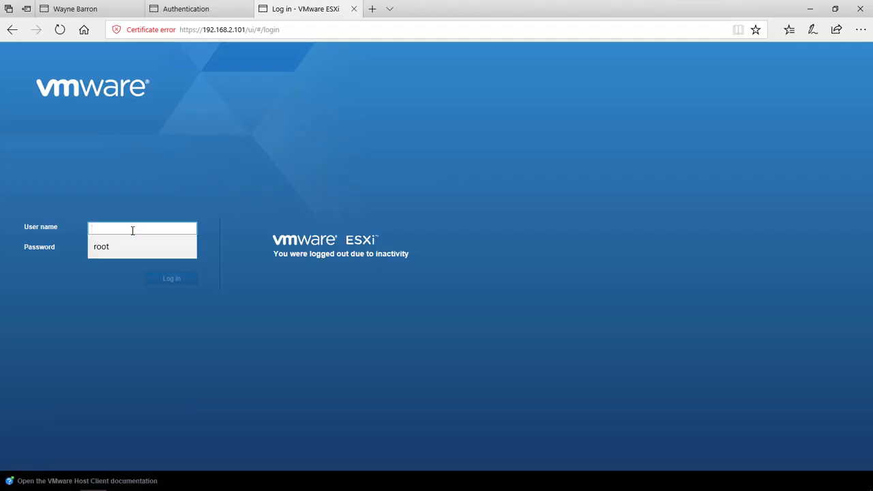
left_click(123, 246)
key("Return")
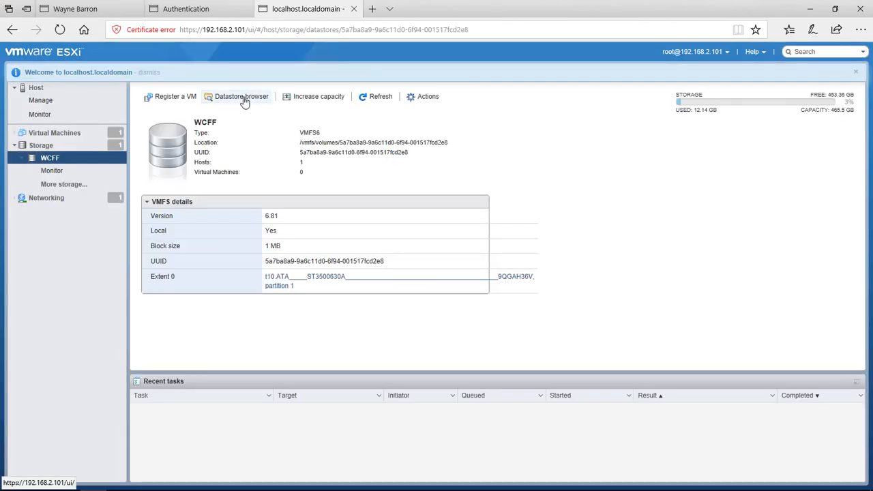
Step: View the file picker for uploading to the WCFF datastore's OS folder, cancel it and return to Chrome
left_click(243, 101)
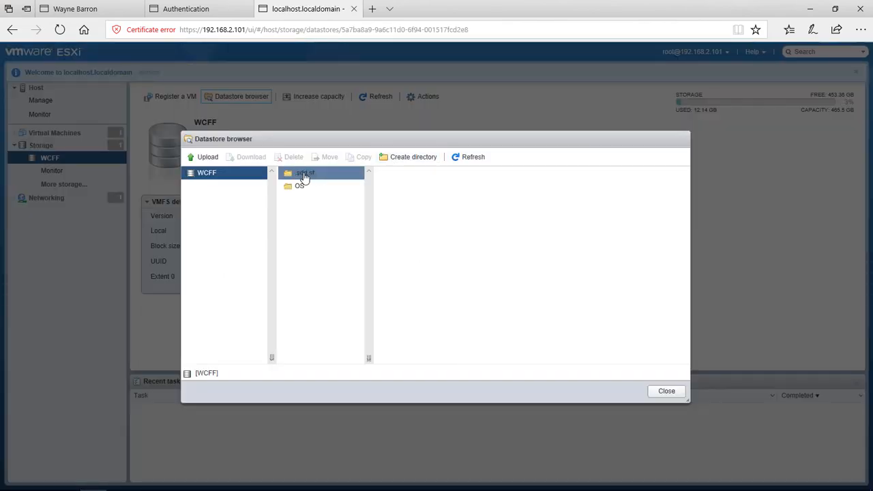
left_click(296, 187)
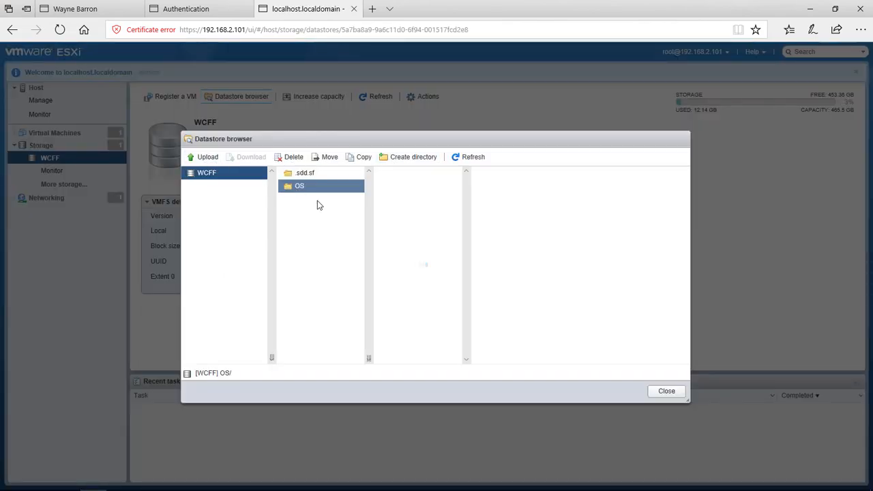
left_click(209, 162)
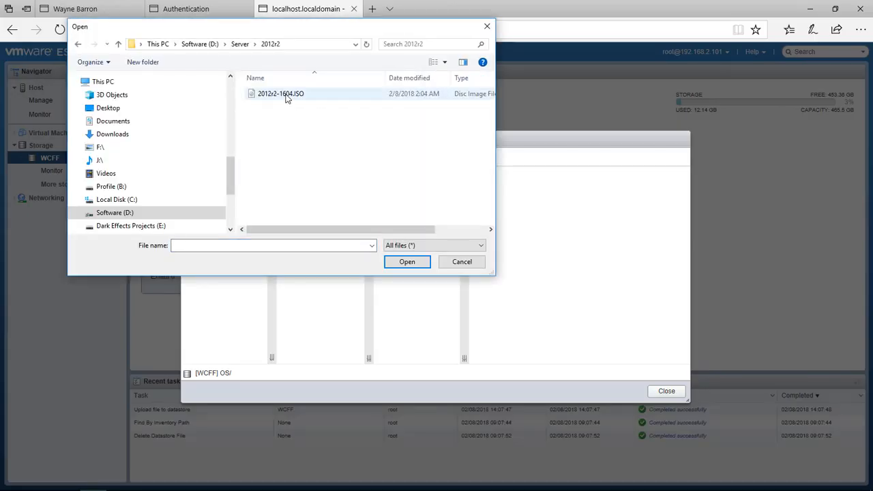
left_click(462, 261)
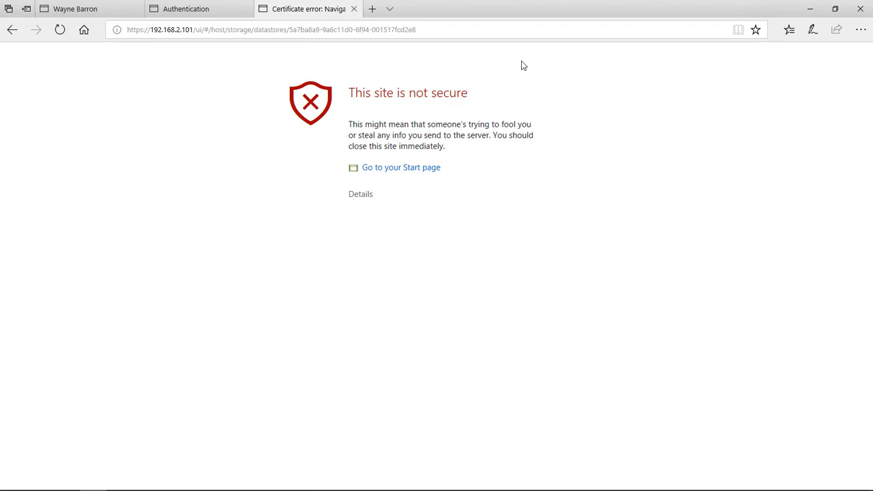
left_click(809, 9)
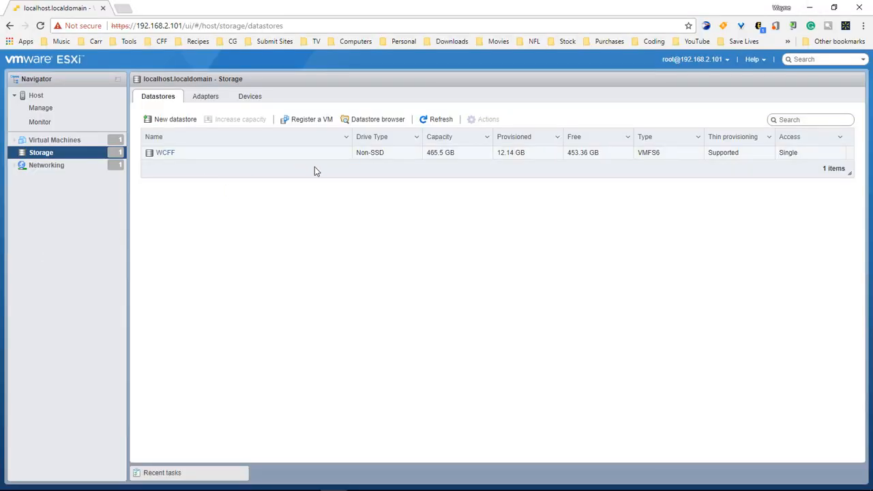
Step: Check the upload file picker for the datastore's OS folder in Chrome, dismiss it and close the datastore browser
left_click(375, 120)
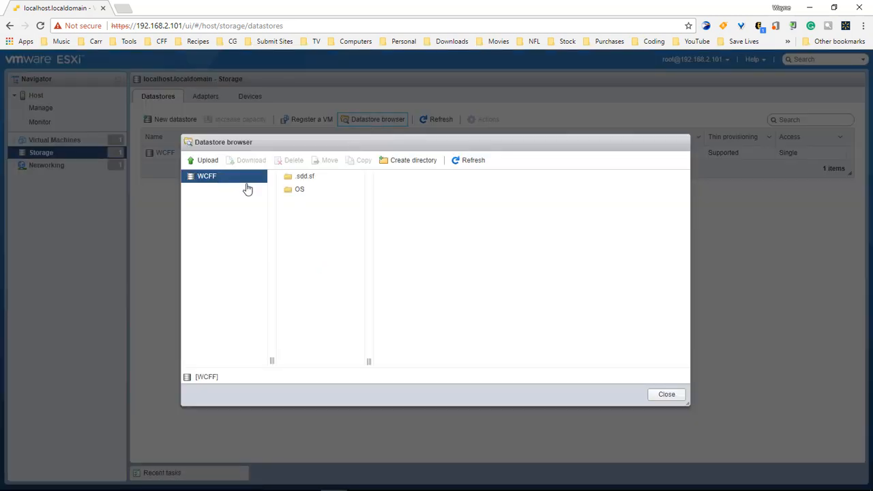
left_click(299, 192)
left_click(206, 164)
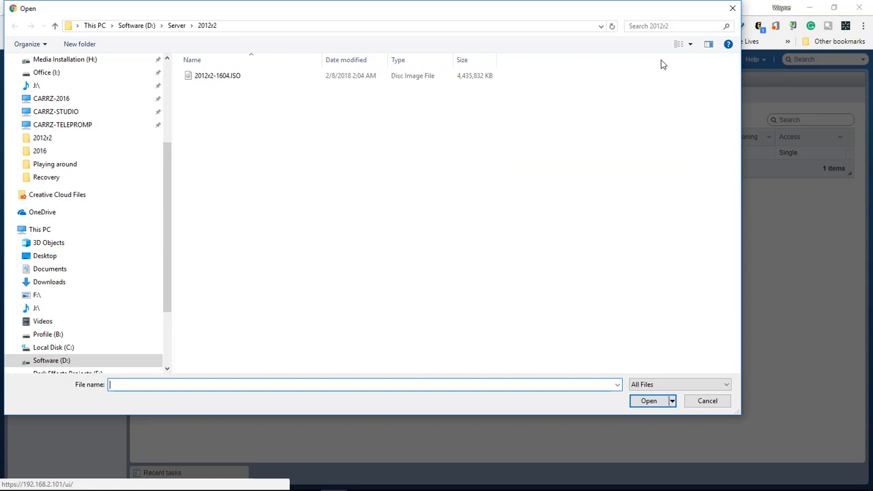
left_click(732, 8)
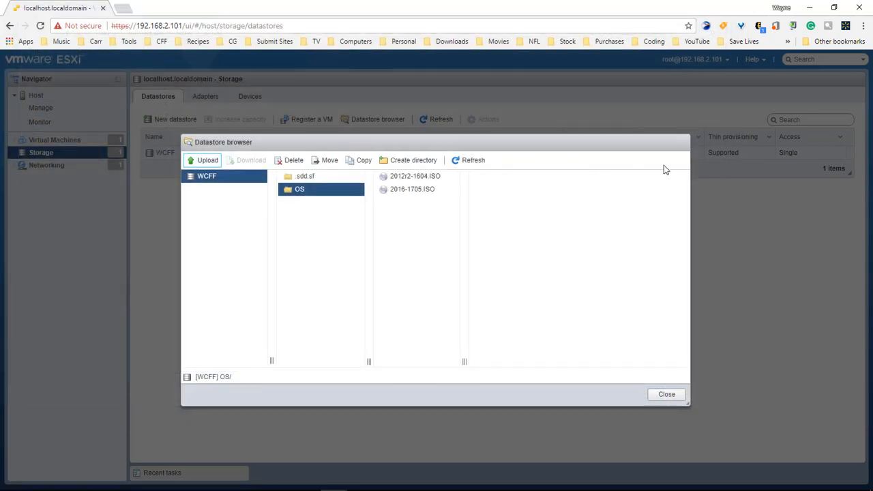
left_click(669, 396)
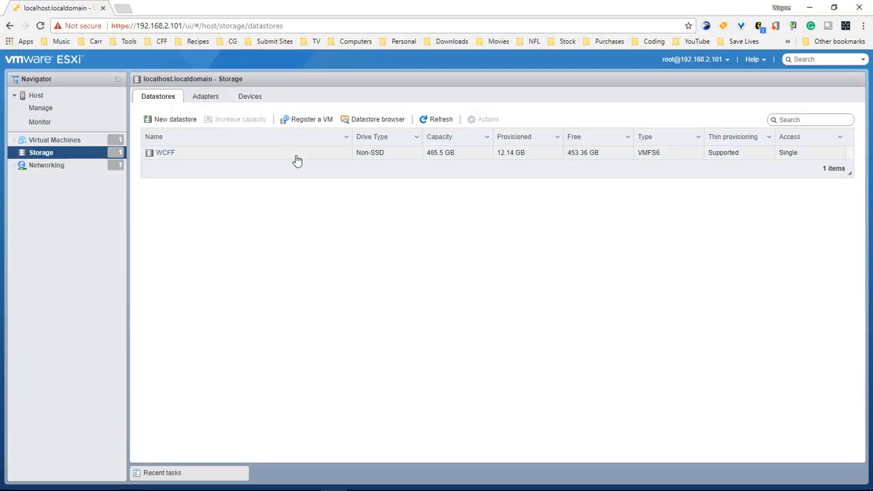
Step: Show the host's virtual machines and examine which actions are available for the invalid one
left_click(60, 141)
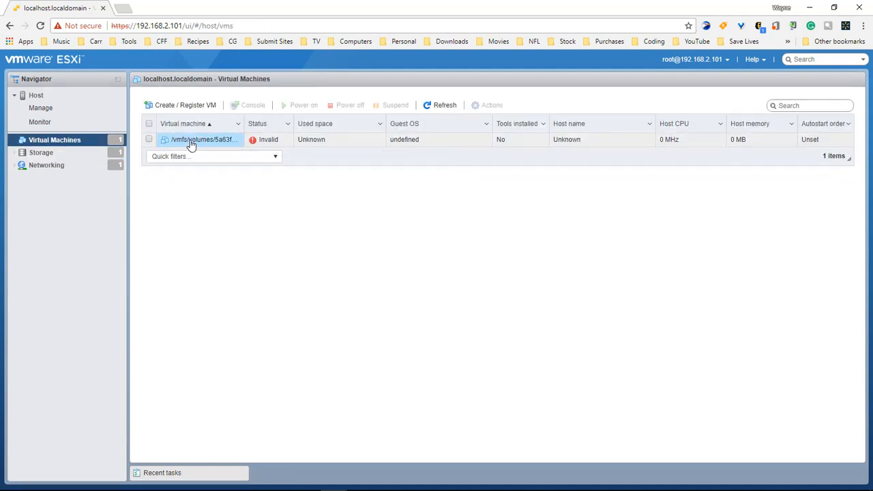
right_click(192, 144)
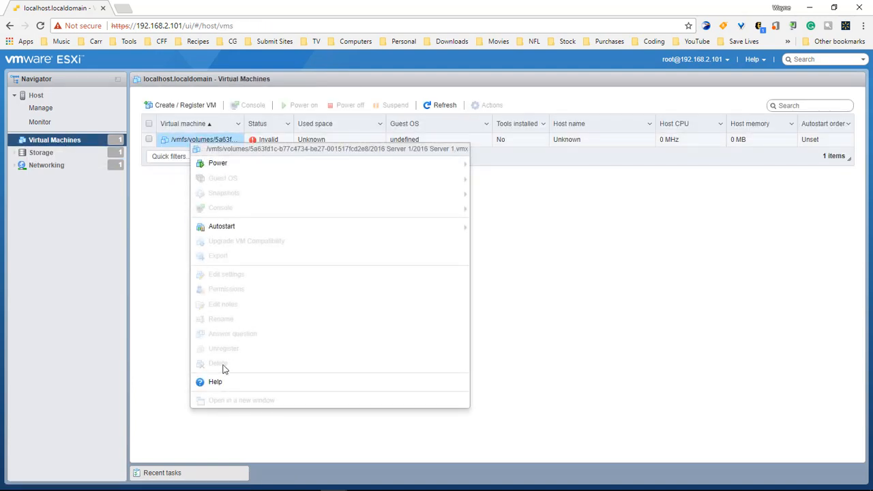
left_click(164, 216)
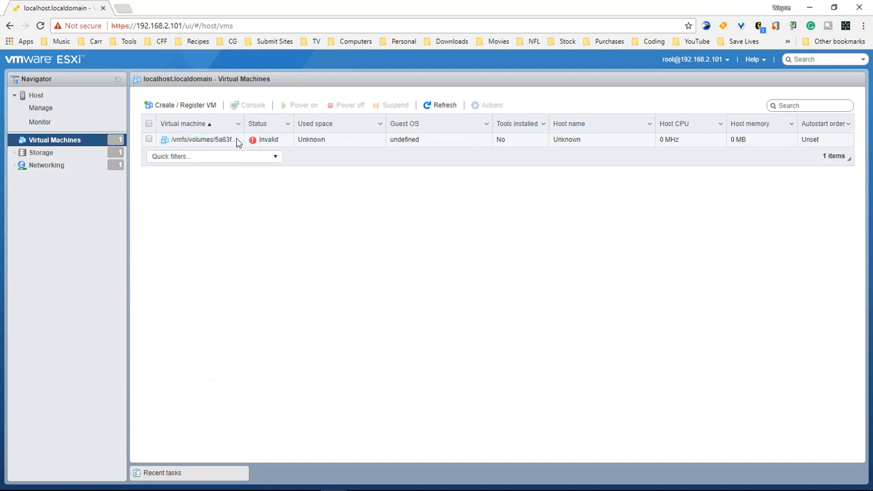
Step: Start creating a new virtual machine and name it 2016
left_click(194, 110)
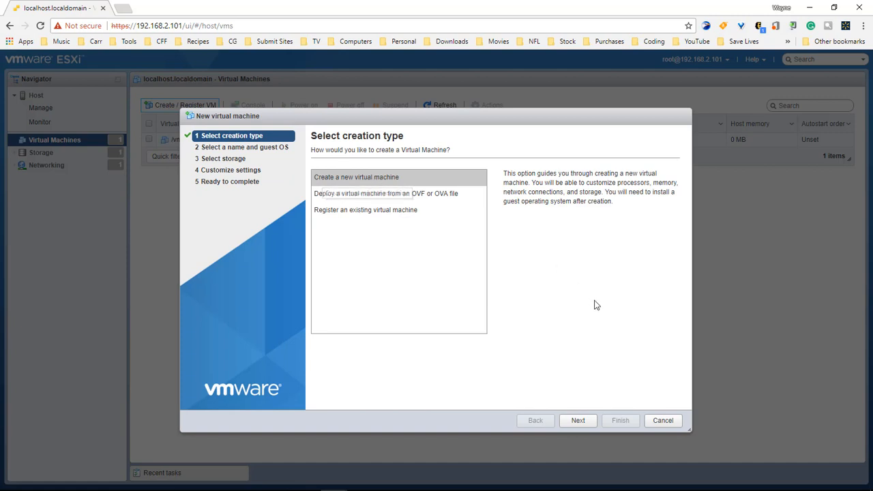
left_click(580, 421)
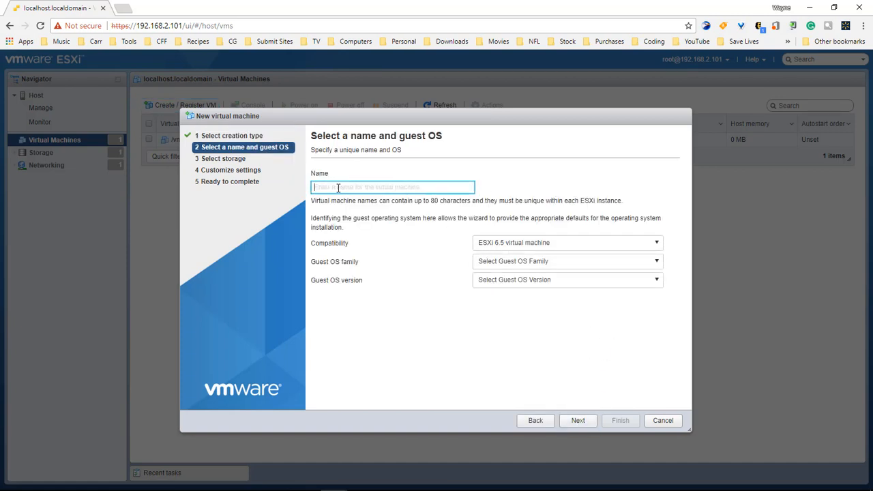
type("2016")
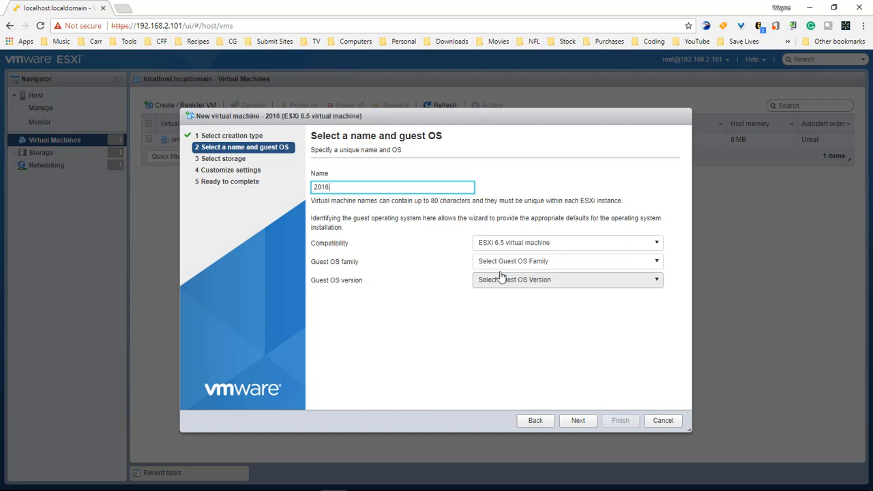
Step: Set the guest OS family to Windows and the version to Microsoft Windows Server 2016 (64-bit), and proceed to storage selection
left_click(549, 266)
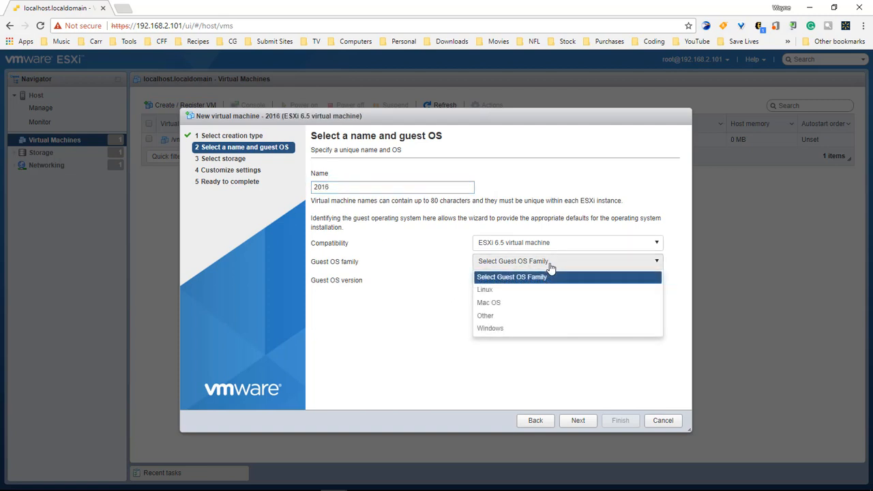
left_click(502, 326)
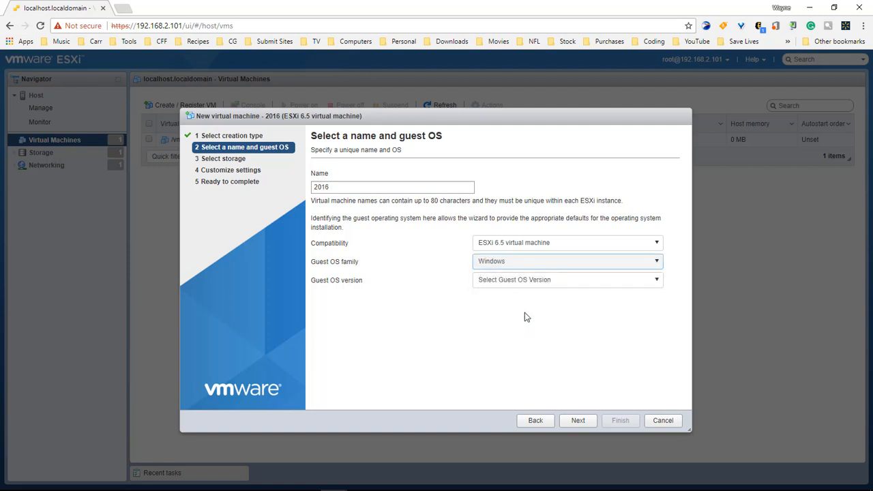
left_click(565, 285)
scroll(595, 327, "down", 3)
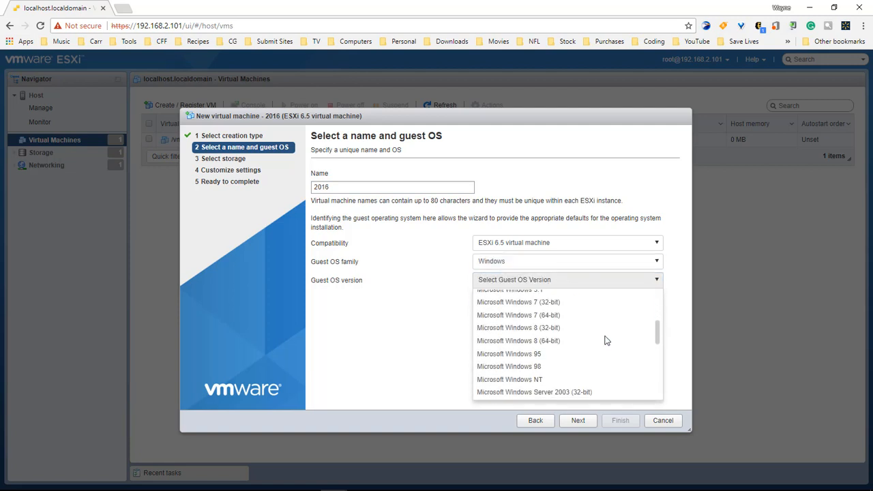
scroll(604, 339, "down", 3)
scroll(598, 350, "down", 3)
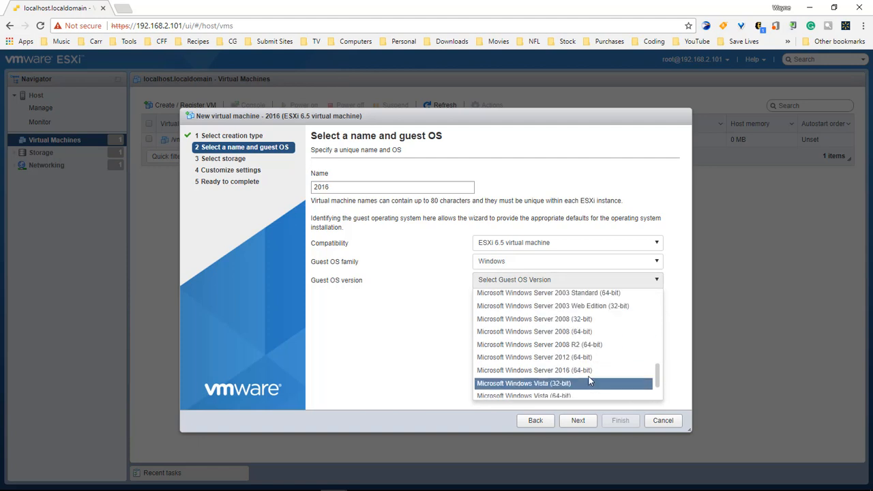
left_click(585, 371)
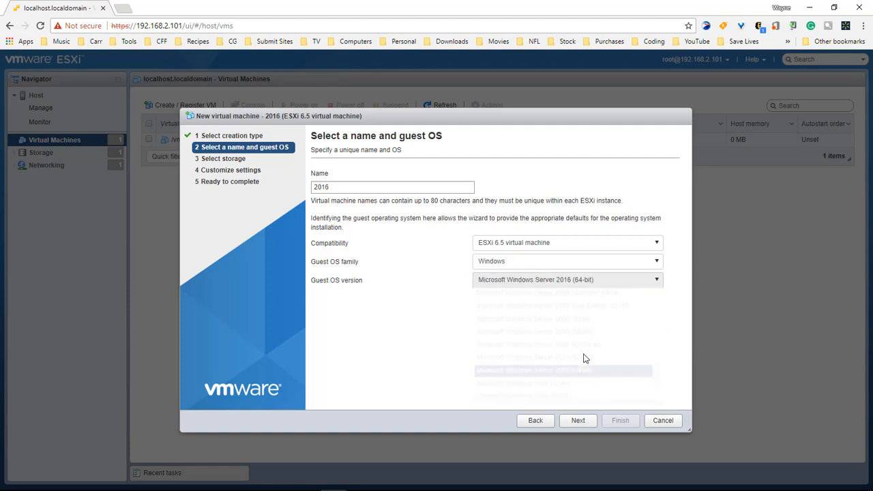
left_click(576, 419)
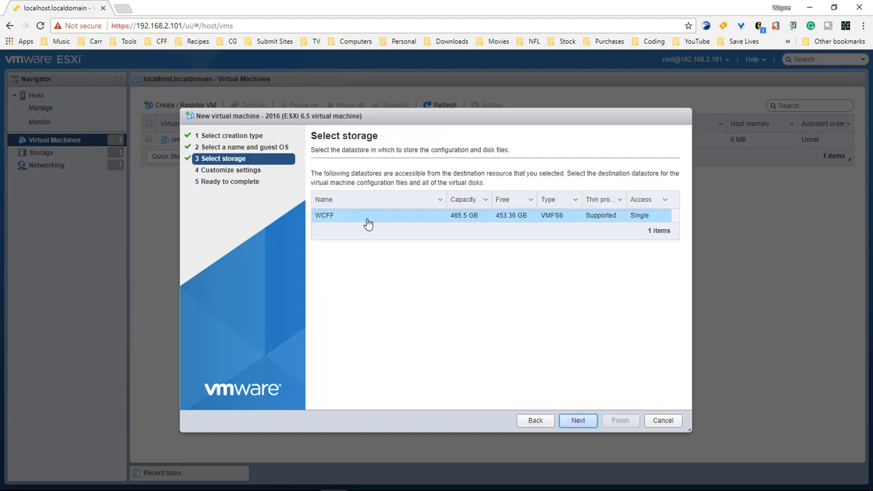
Step: Choose the WCFF datastore for the virtual machine's files and proceed to the hardware settings
left_click(365, 218)
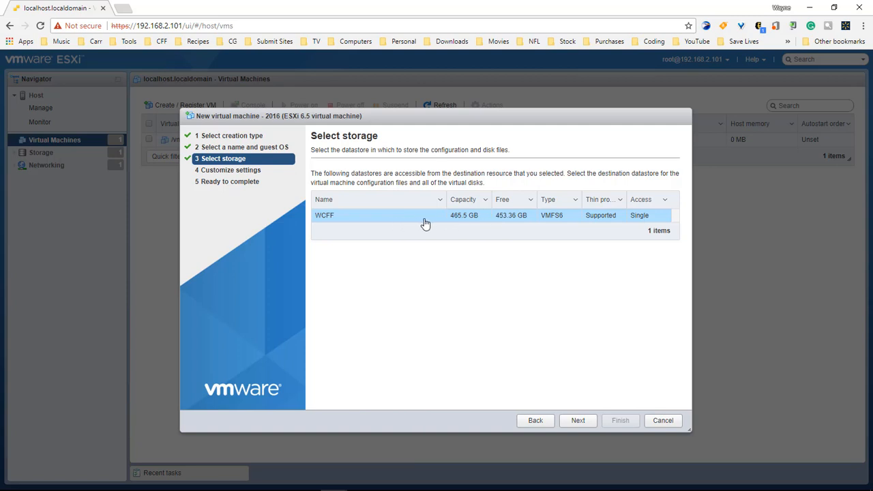
left_click(579, 422)
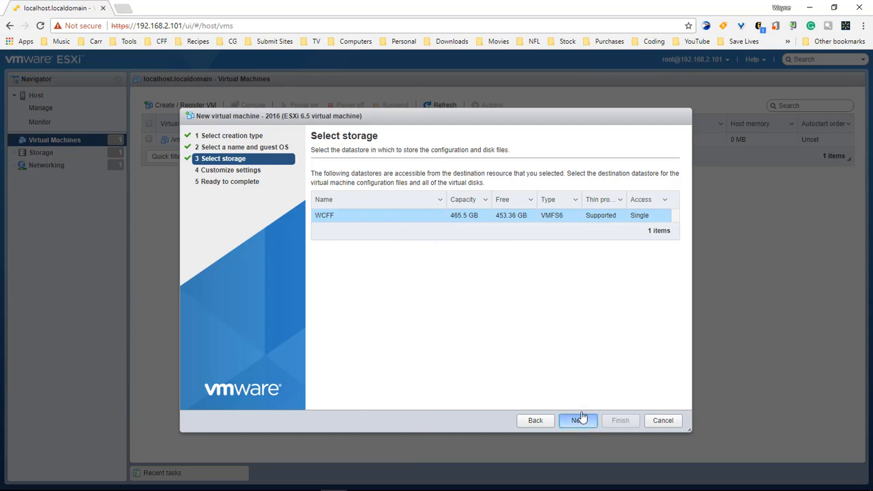
left_click(535, 421)
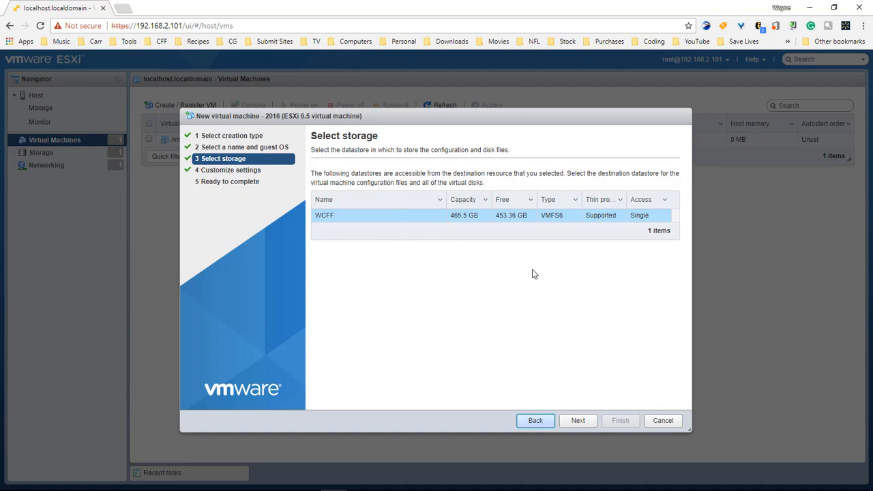
left_click(578, 419)
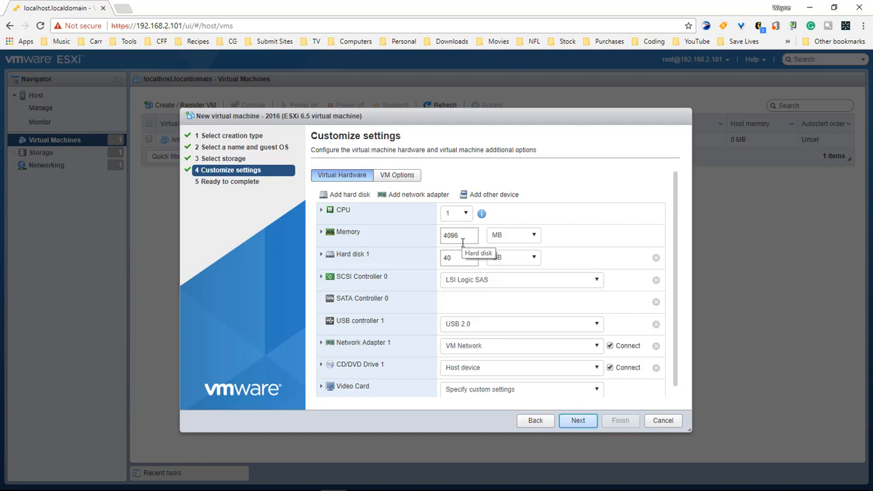
Step: Give the virtual machine 2 CPUs and set the size of hard disk 1 to 125 GB
left_click(466, 214)
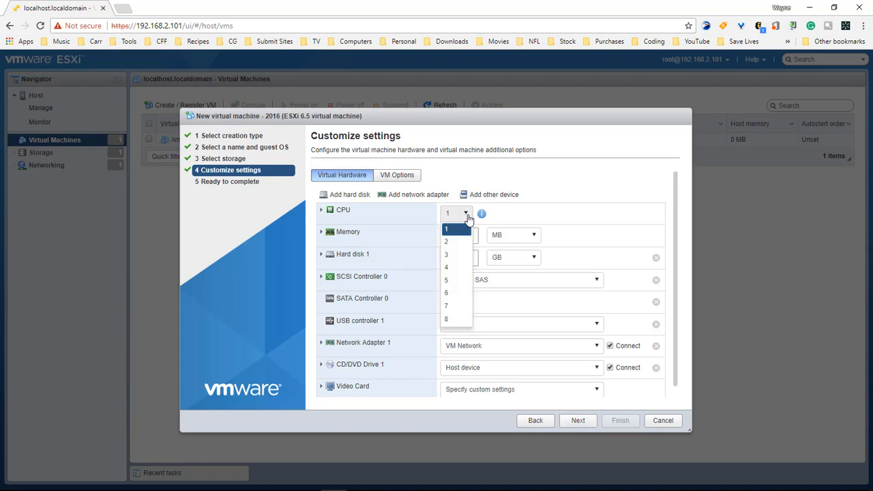
left_click(451, 244)
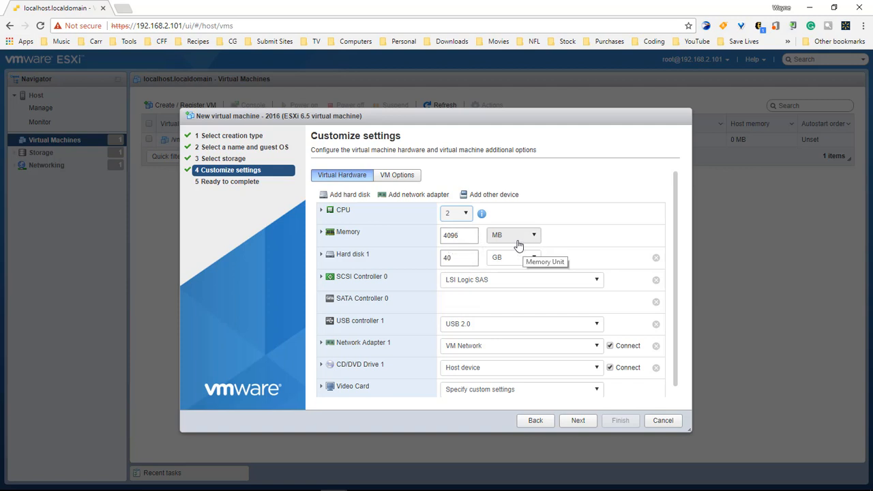
left_click(447, 257)
left_click_drag(446, 258, 442, 258)
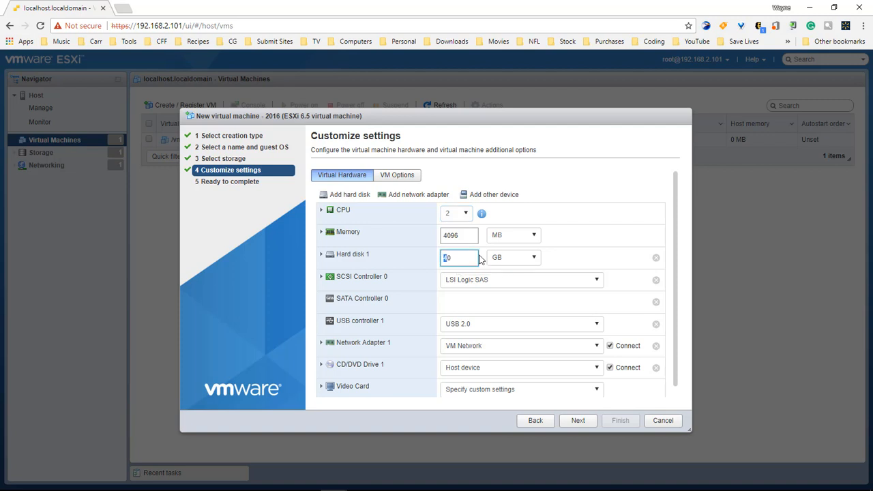
key("ctrl+a")
type("125")
left_click(582, 235)
Step: Set CD/DVD drive 1 to a datastore ISO file and select 2016-1705.ISO from the OS folder of WCFF
scroll(624, 259, "down", 1)
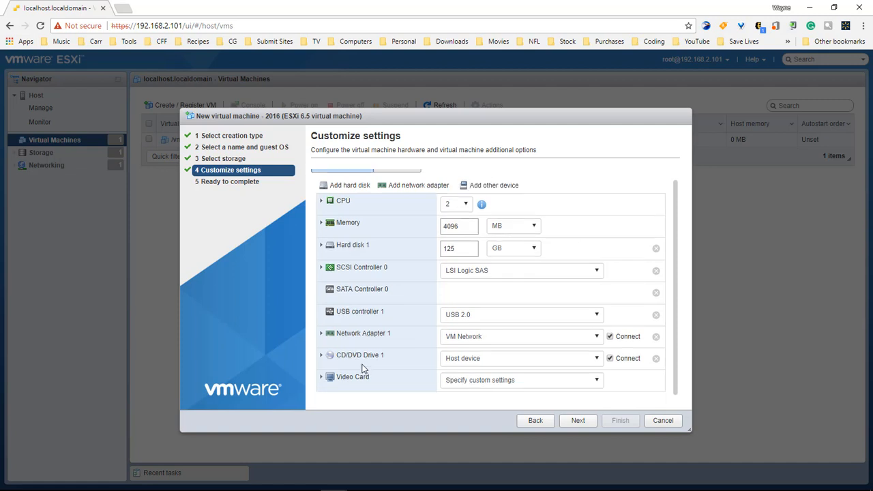
left_click(488, 361)
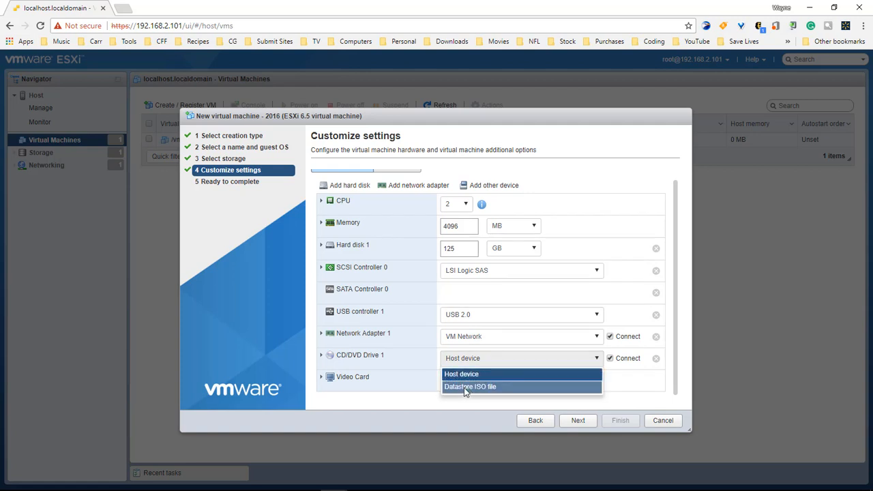
left_click(478, 387)
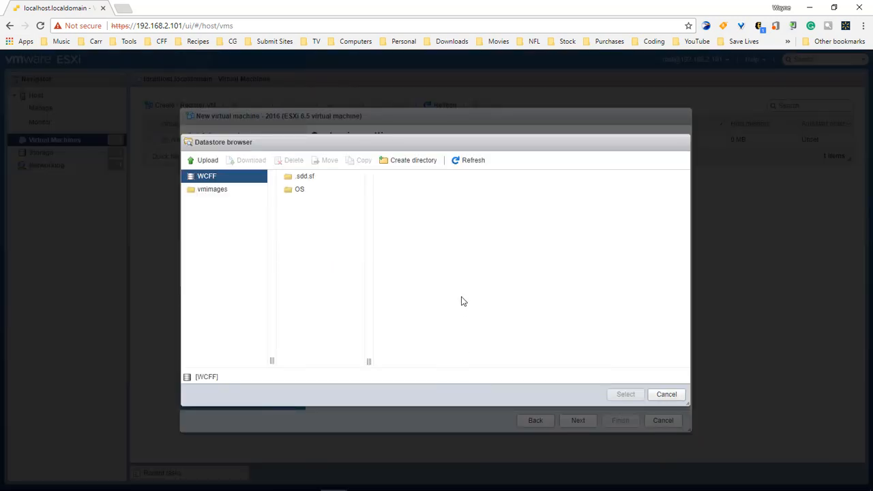
left_click(300, 191)
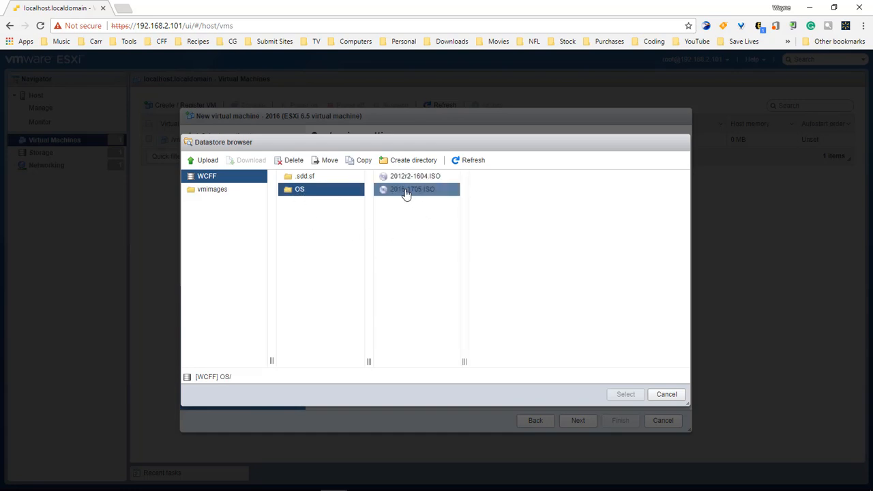
left_click(407, 193)
left_click(625, 396)
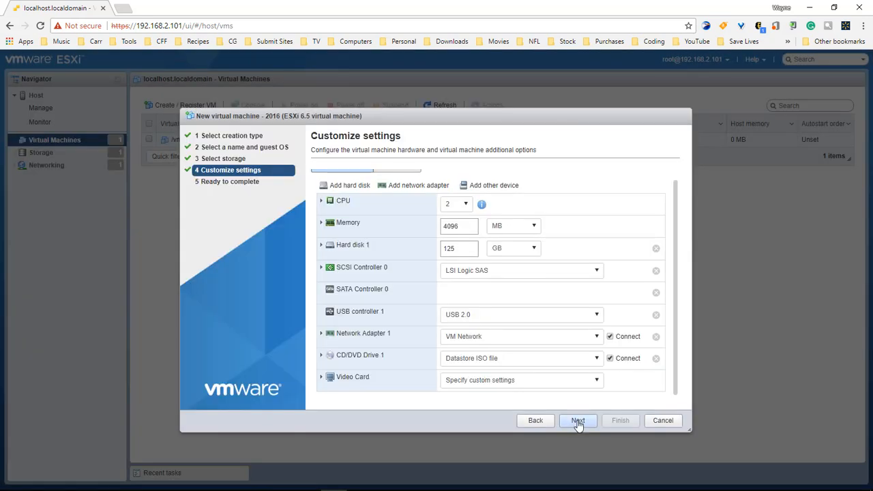
Step: Review the summary of the new virtual machine's settings and finish creating it
left_click(577, 421)
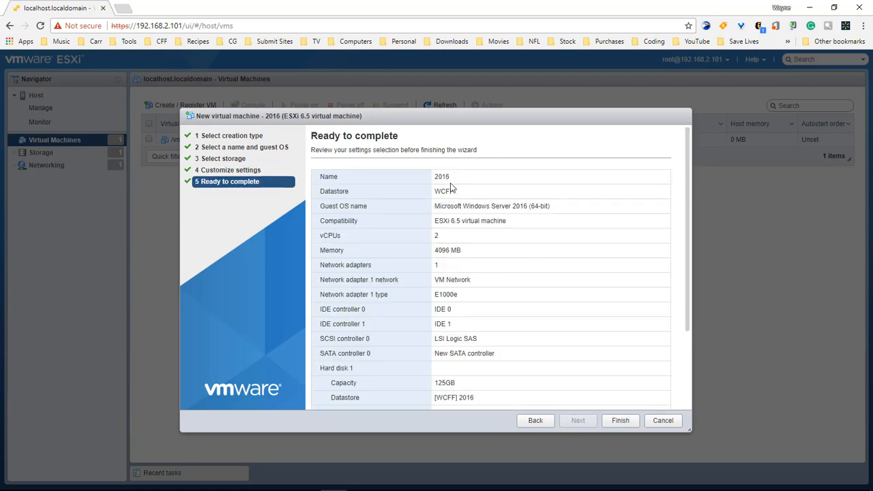
scroll(549, 326, "down", 3)
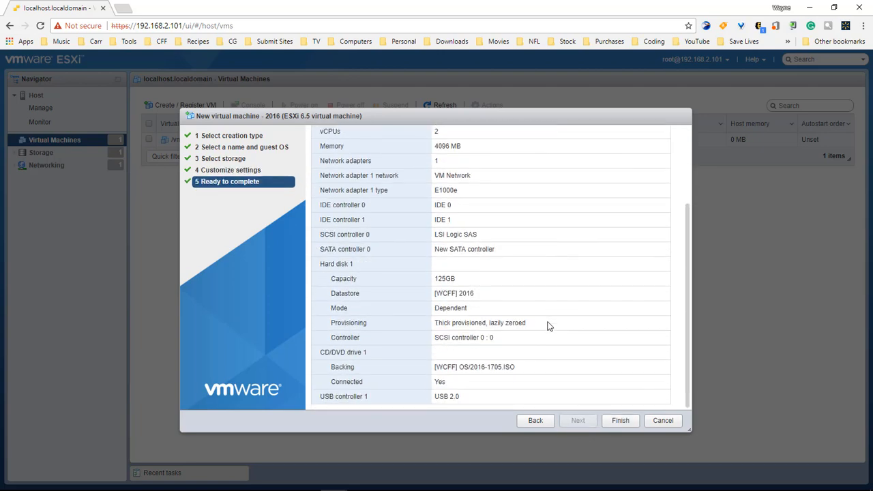
scroll(549, 326, "up", 3)
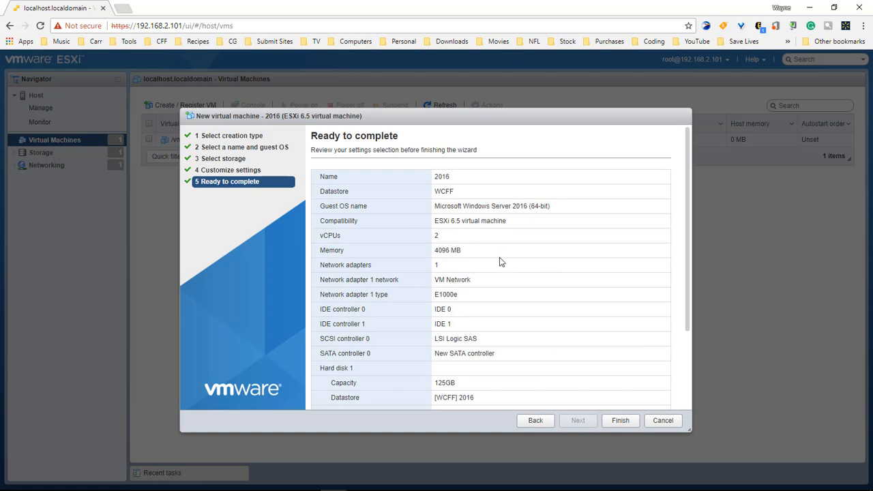
scroll(524, 303, "down", 3)
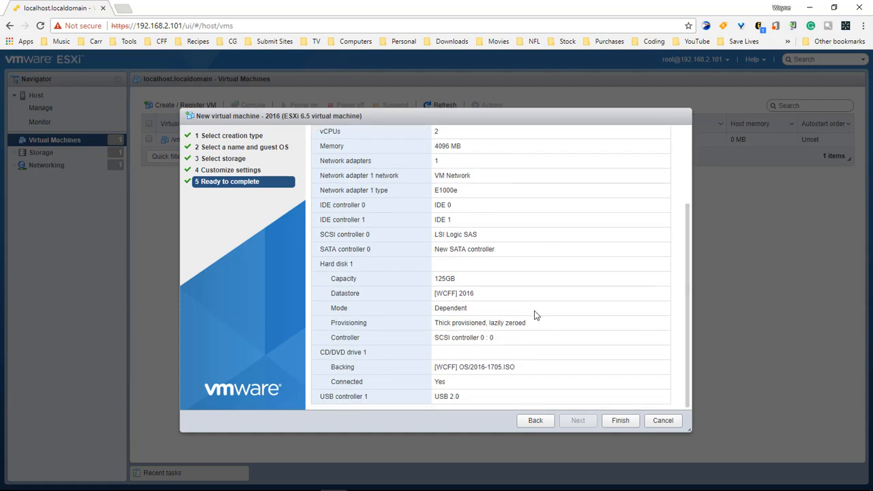
left_click(620, 421)
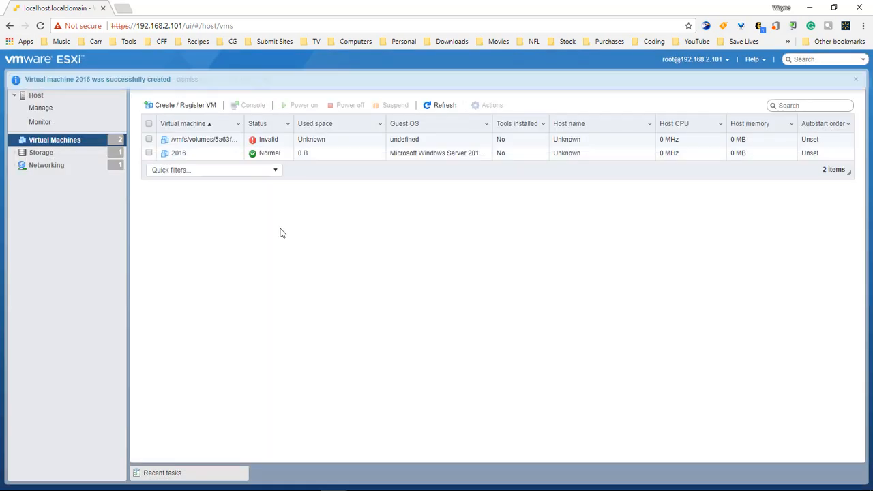
Step: Open virtual machine 2016, power it on and move its console window aside while it boots
left_click(187, 156)
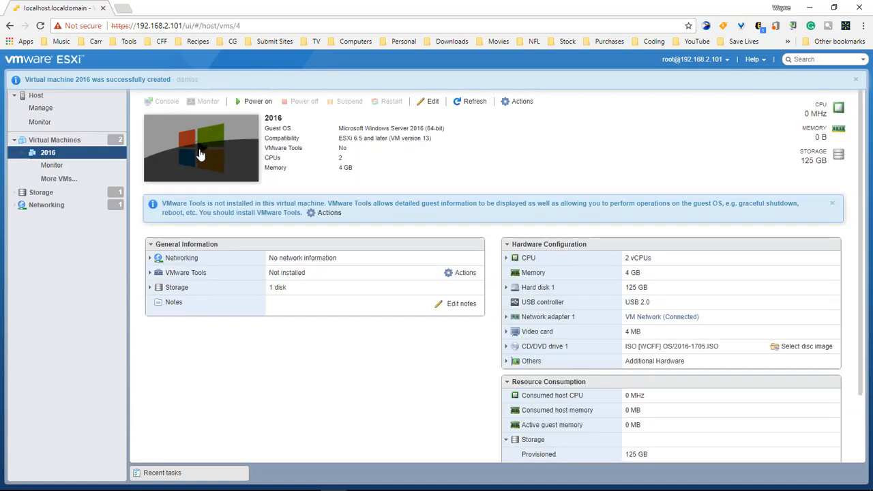
left_click(203, 154)
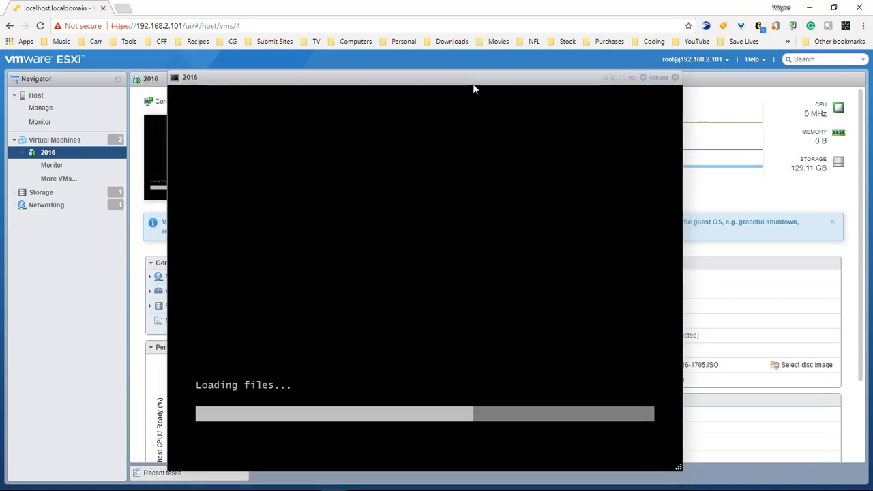
left_click_drag(585, 89, 470, 88)
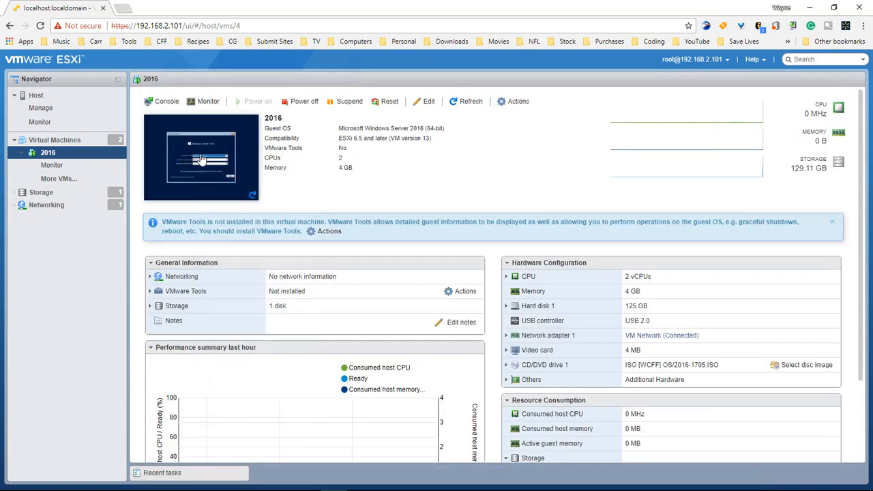
Step: Reopen the virtual machine's browser console to check the Windows Setup screen, reposition its window and close it
left_click(198, 156)
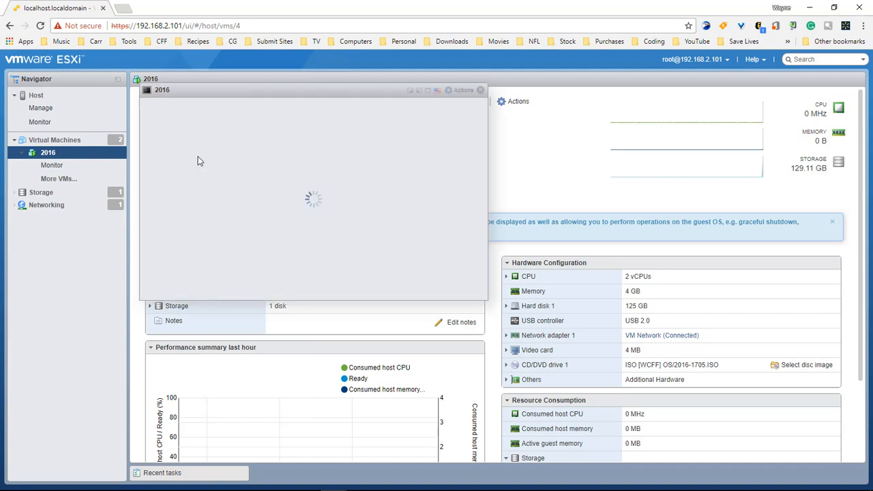
left_click_drag(418, 95, 401, 89)
left_click_drag(397, 156, 451, 77)
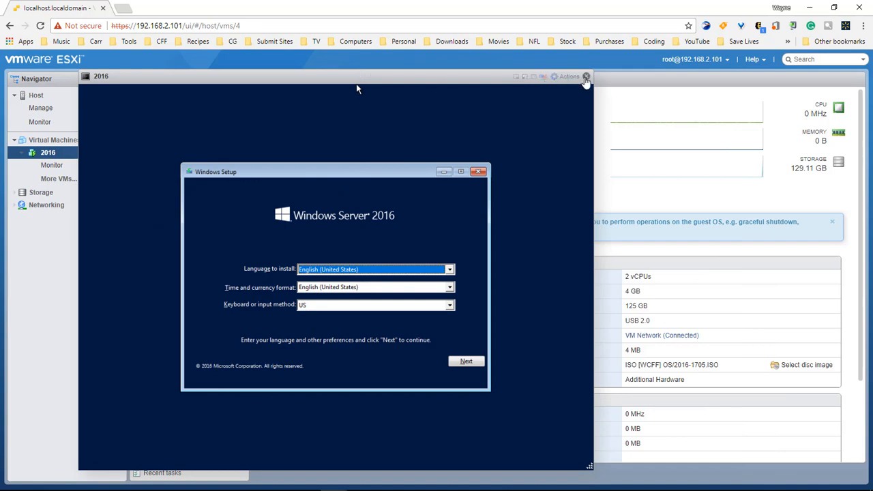
left_click(586, 76)
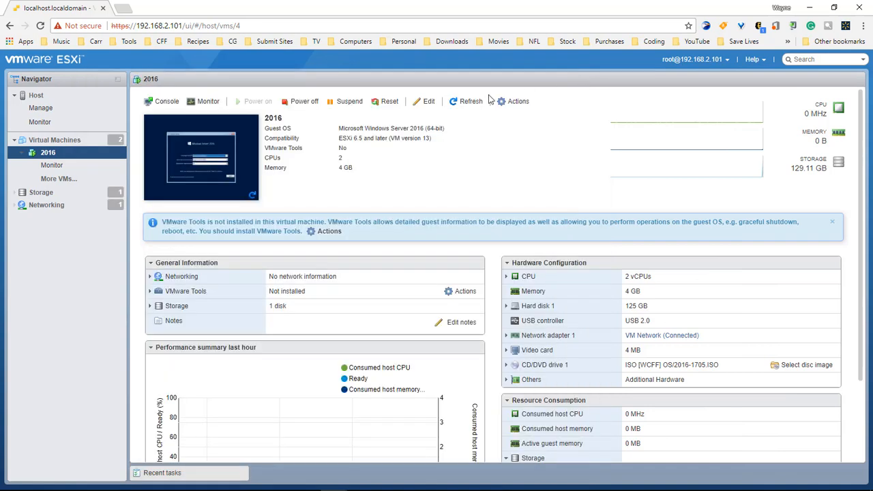
Step: Open the virtual machine's console in a new browser tab and detach that tab into its own window
right_click(200, 155)
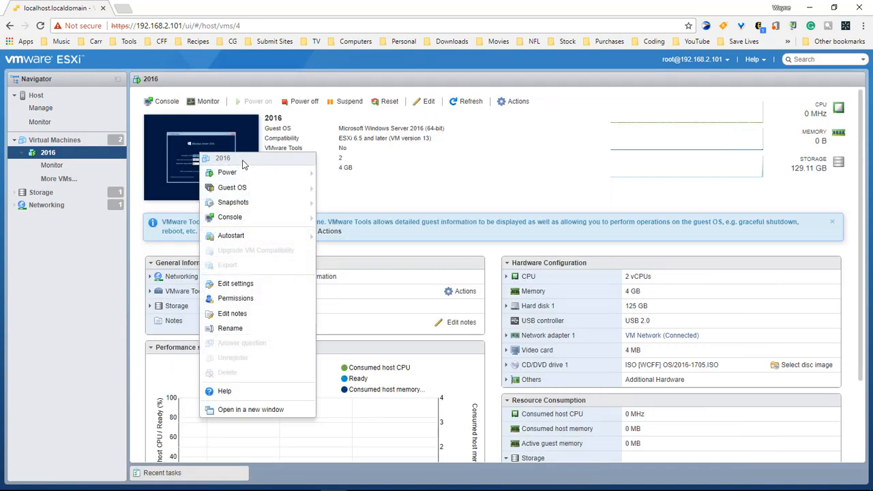
mouse_move(251, 218)
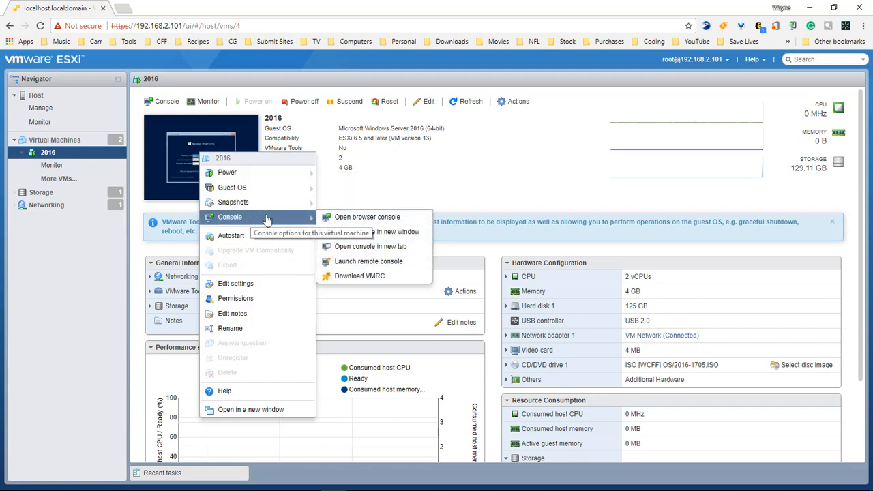
left_click(386, 249)
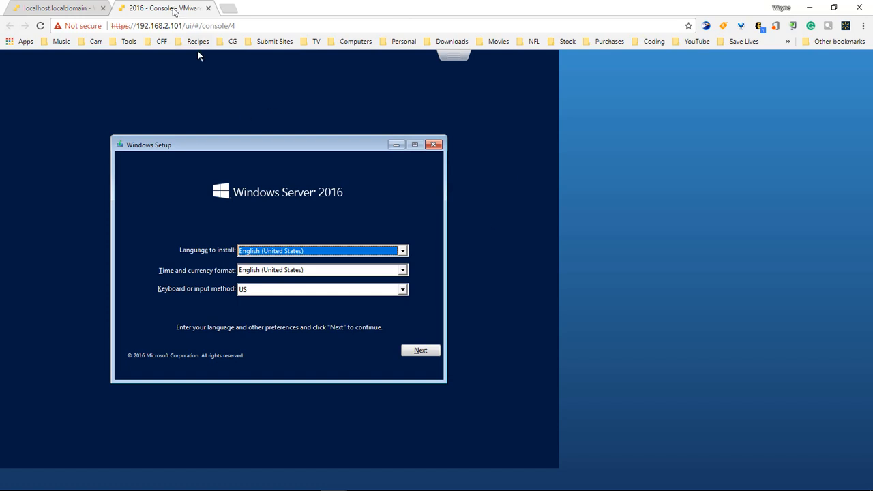
left_click_drag(170, 8, 209, 67)
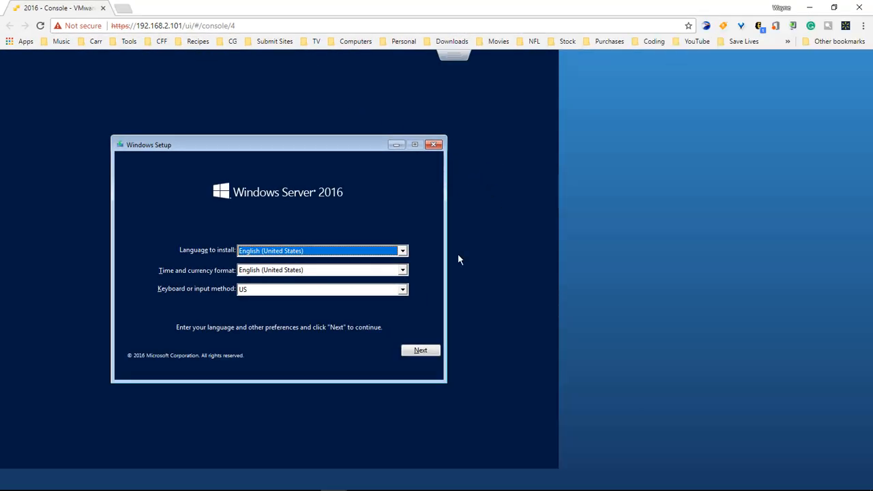
Step: Start the installation with the default language options and choose Windows Server 2016 Datacenter Evaluation (Desktop Experience) as the operating system
left_click(421, 352)
left_click(270, 264)
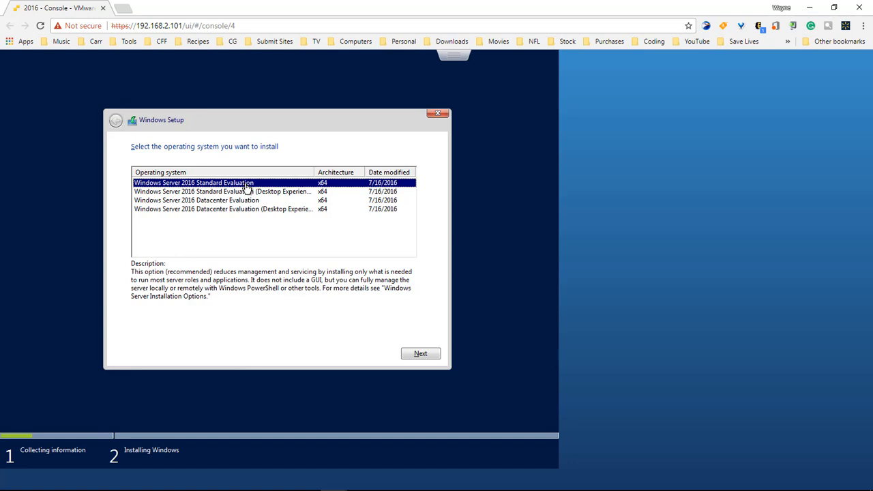
left_click_drag(315, 172, 335, 172)
left_click(293, 195)
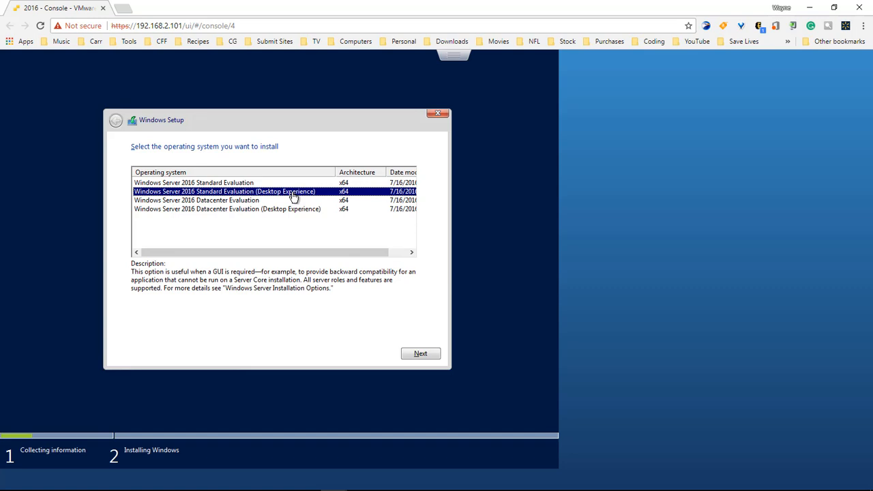
left_click(259, 213)
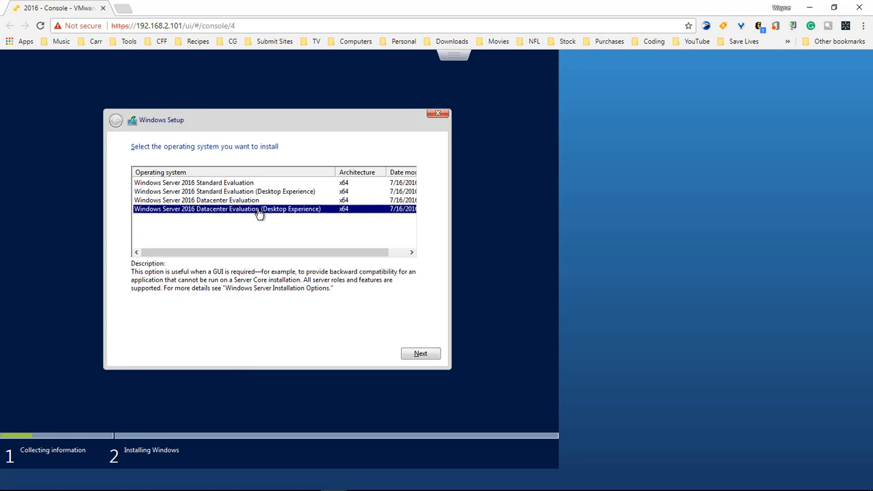
left_click(421, 355)
Step: Accept the license terms and choose the custom installation type, Install Windows only (advanced)
left_click(171, 330)
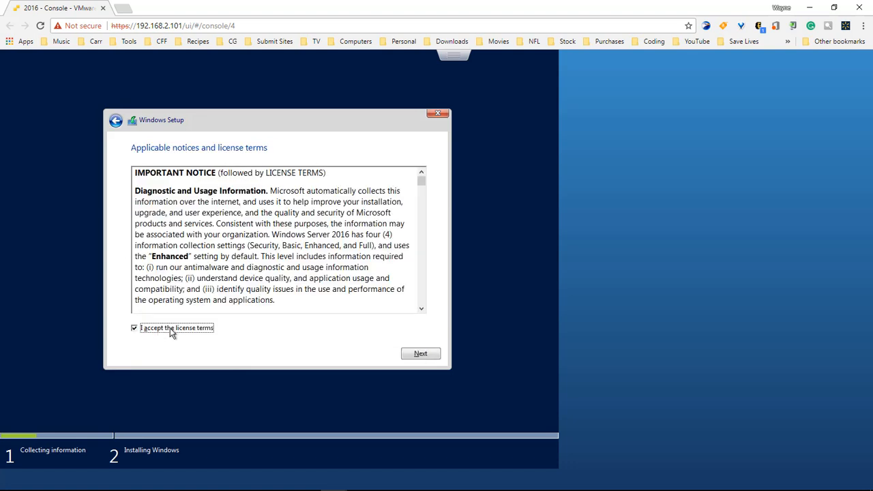
left_click(418, 354)
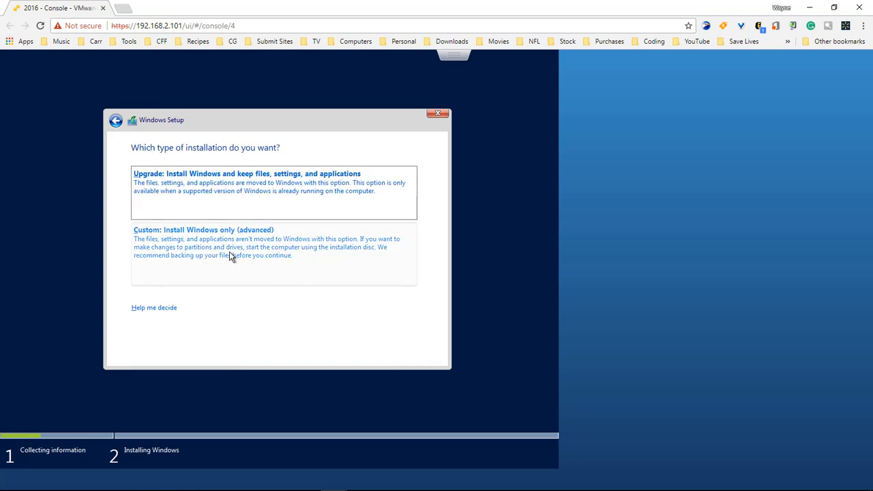
left_click(231, 255)
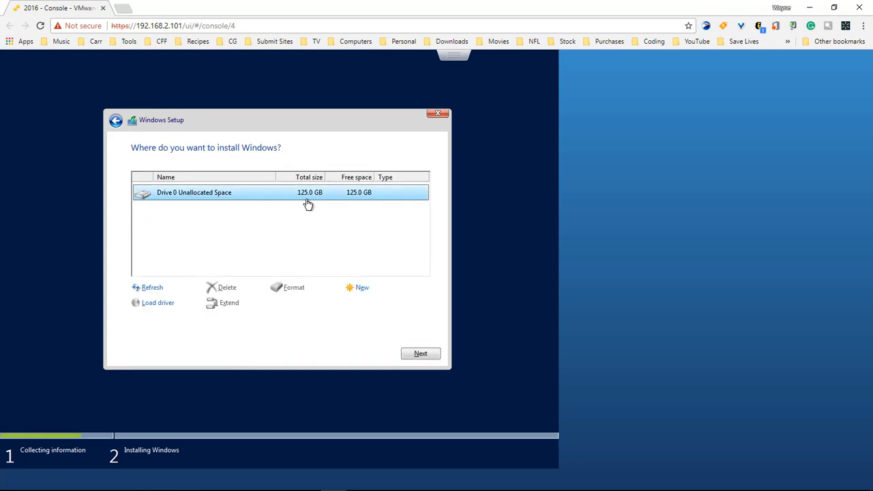
Step: Create a new 50000 MB partition in the unallocated space of Drive 0, allowing the additional system partition
left_click(361, 287)
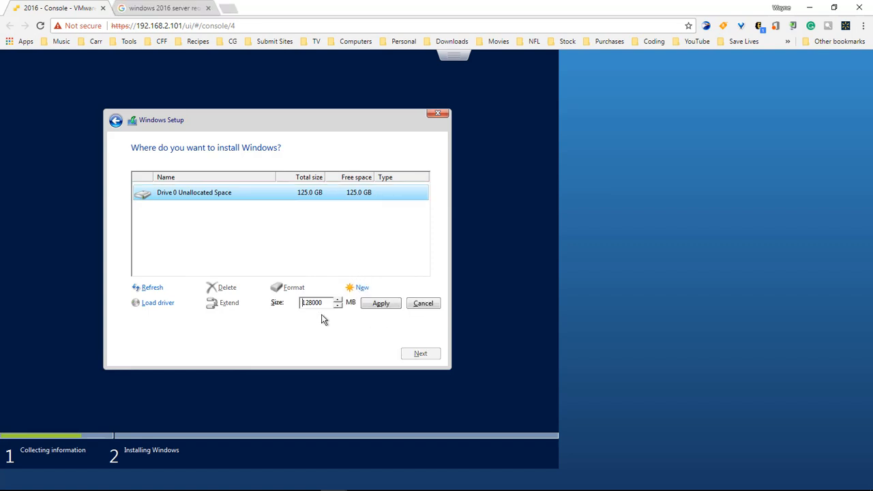
left_click_drag(325, 307, 289, 306)
type("50000")
left_click(394, 304)
left_click(354, 305)
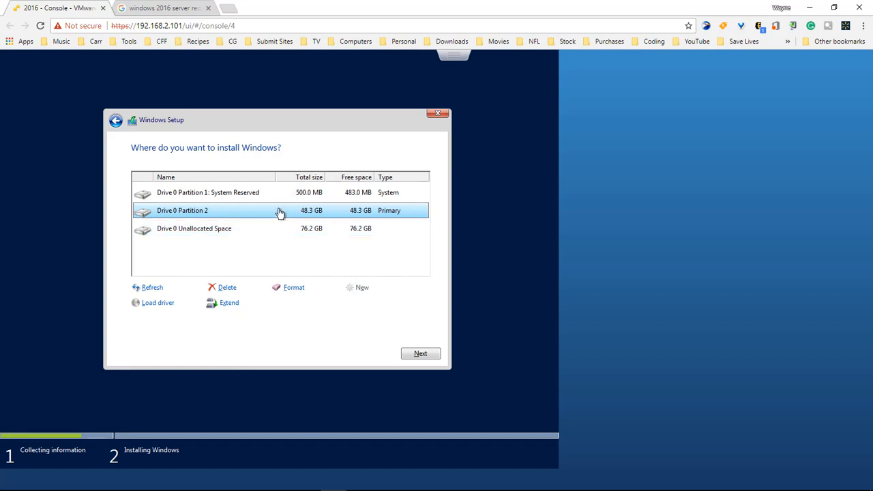
Step: Install Windows on Drive 0 Partition 2 and set the built-in administrator account's password
left_click(420, 354)
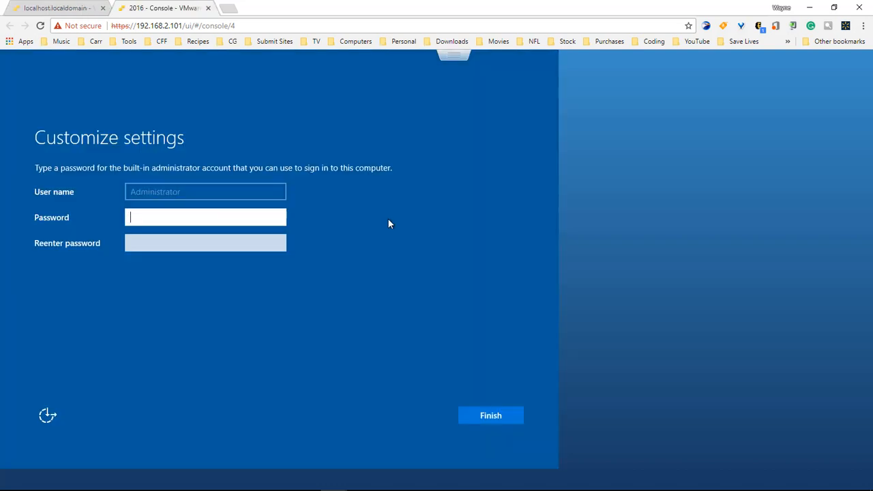
key("ctrl+v")
key("Tab")
key("ctrl+v")
left_click(492, 414)
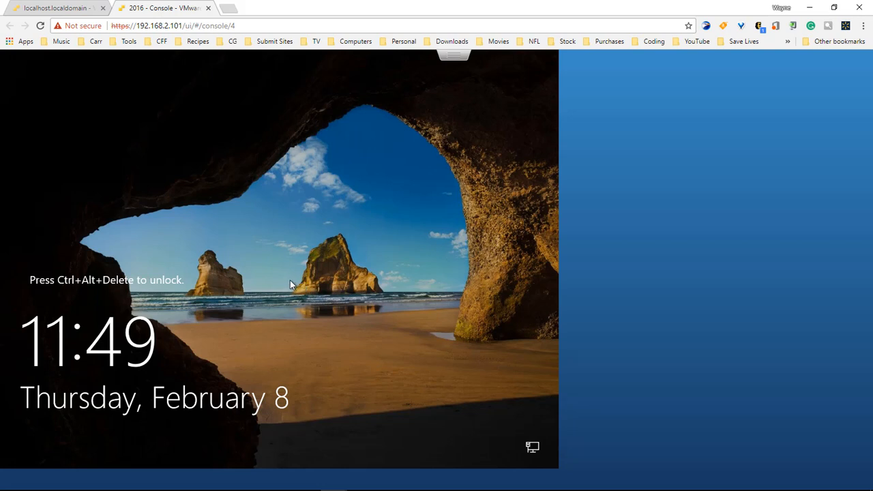
Step: Send Ctrl-Alt-Delete to the guest to sign in with the administrator password, and allow the PC to be discoverable on the network
left_click(454, 60)
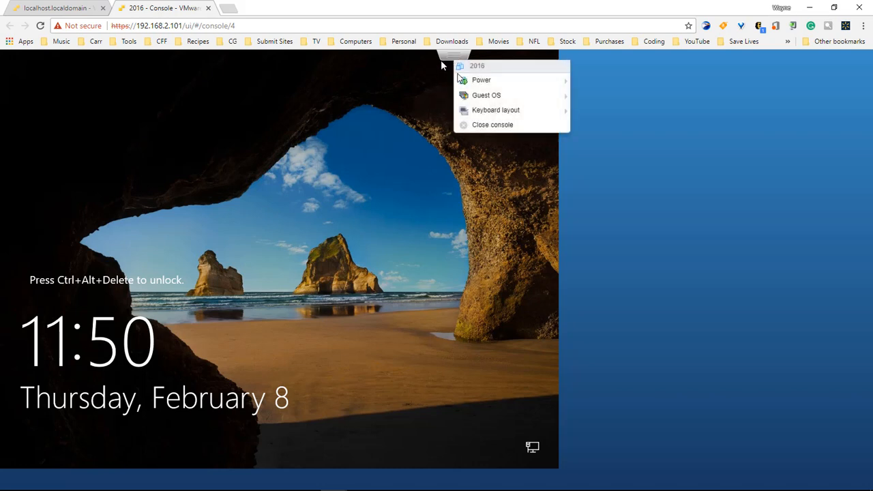
mouse_move(476, 96)
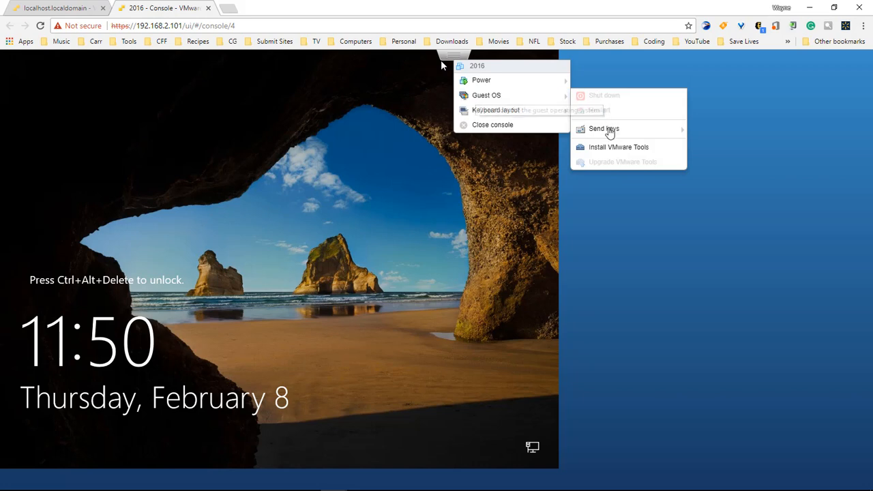
mouse_move(609, 132)
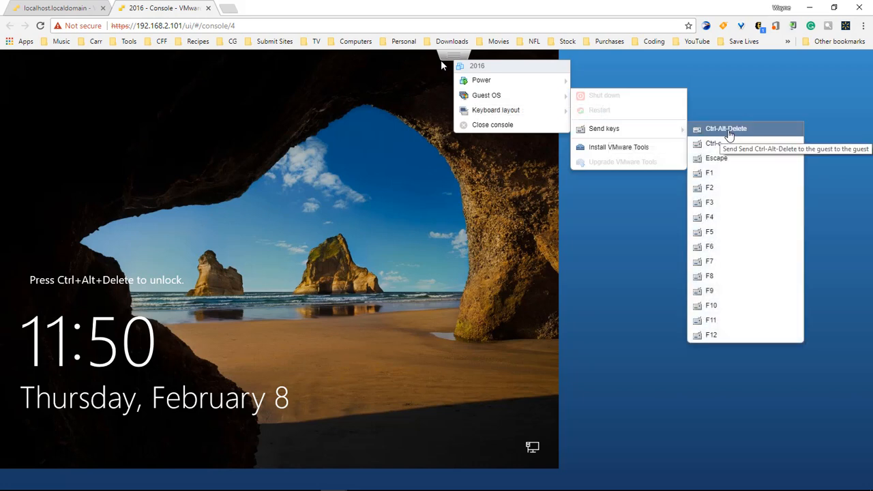
left_click(727, 129)
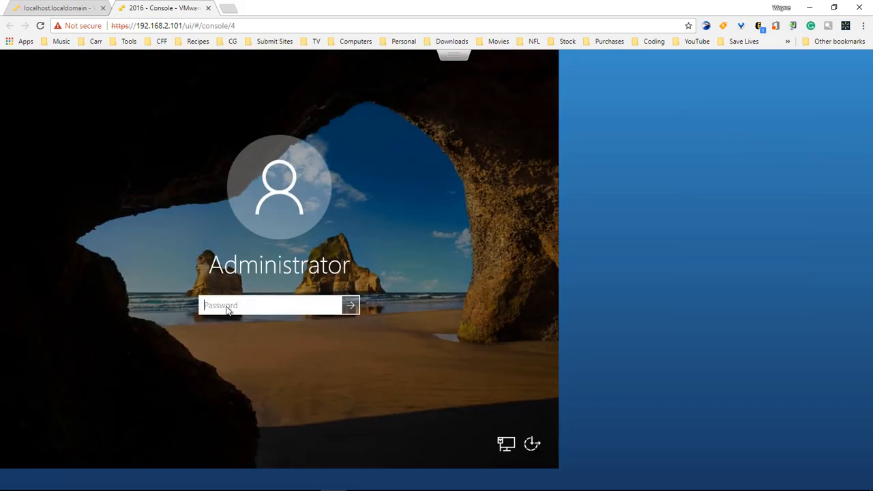
type("••••••••••••")
key("Return")
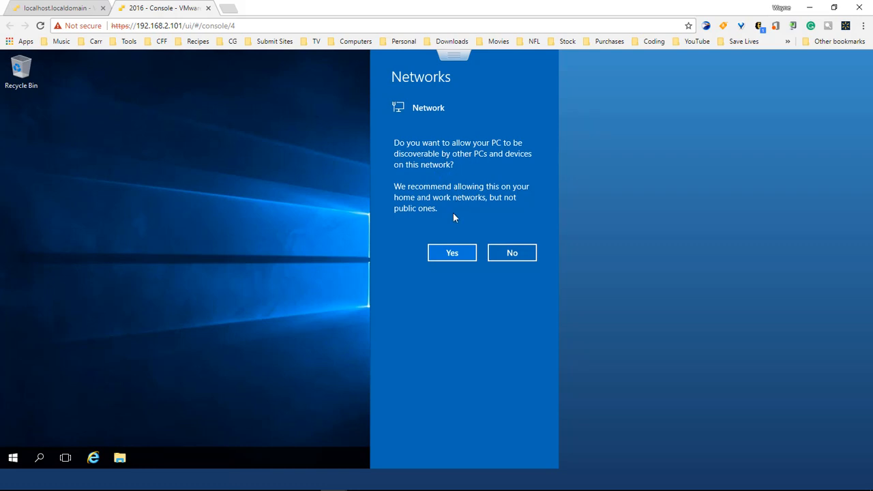
left_click(452, 253)
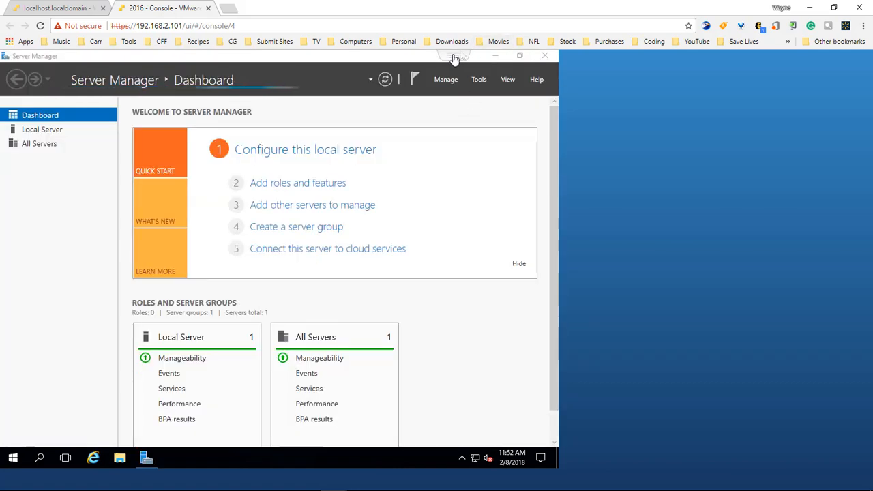
Step: Mount the VMware Tools disc in the guest and install VMware Tools by running setup64.exe
left_click(455, 58)
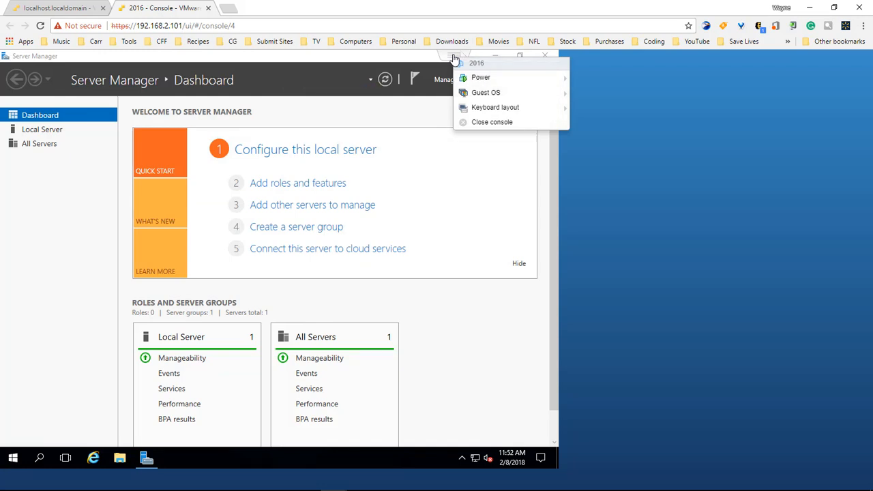
mouse_move(487, 94)
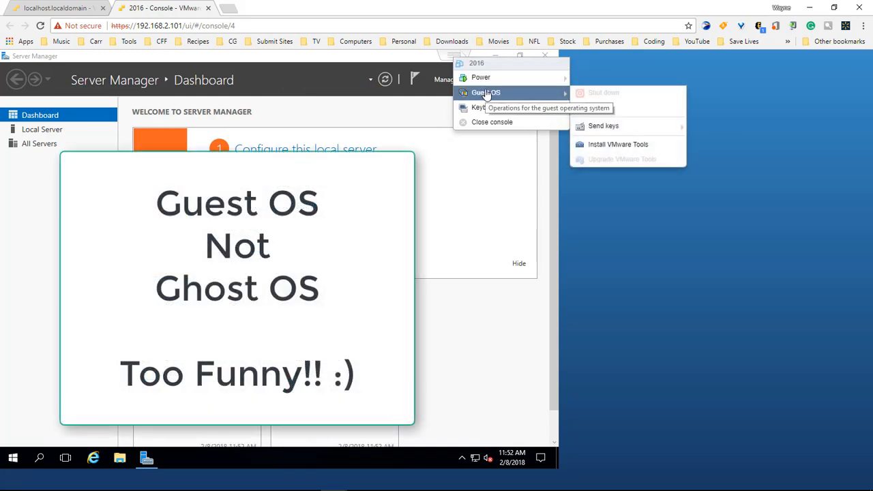
left_click(614, 146)
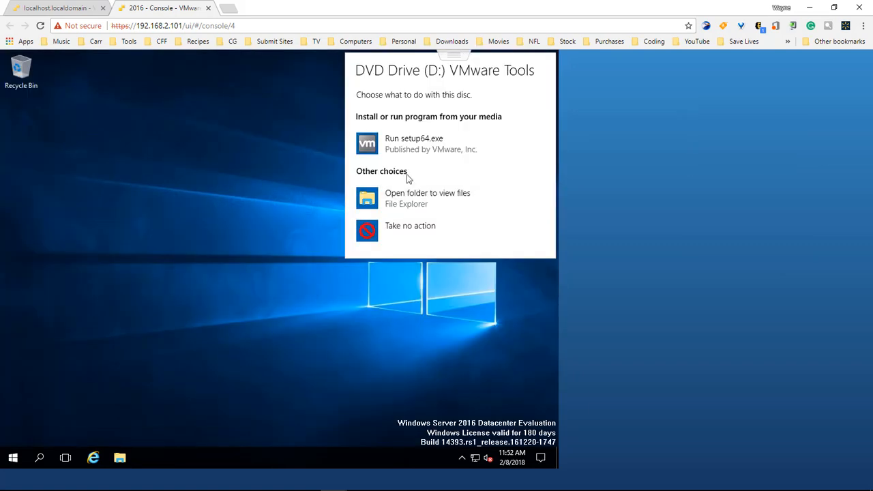
left_click(413, 145)
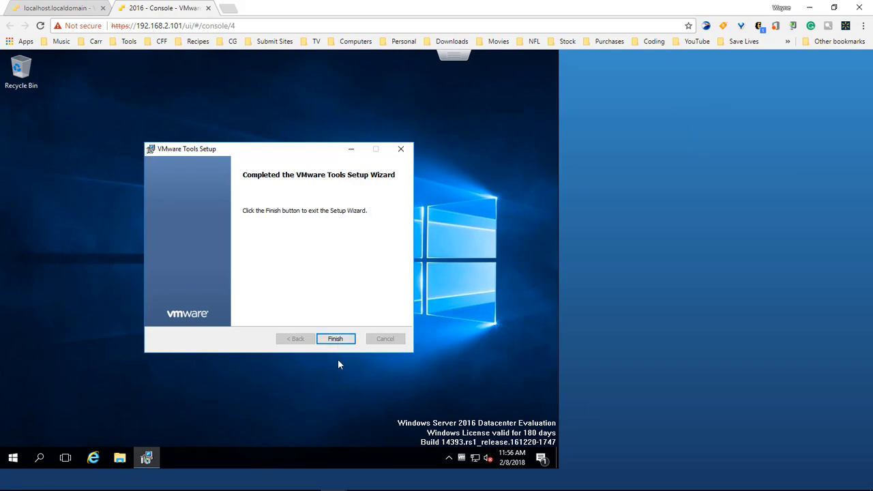
left_click_drag(291, 146, 298, 117)
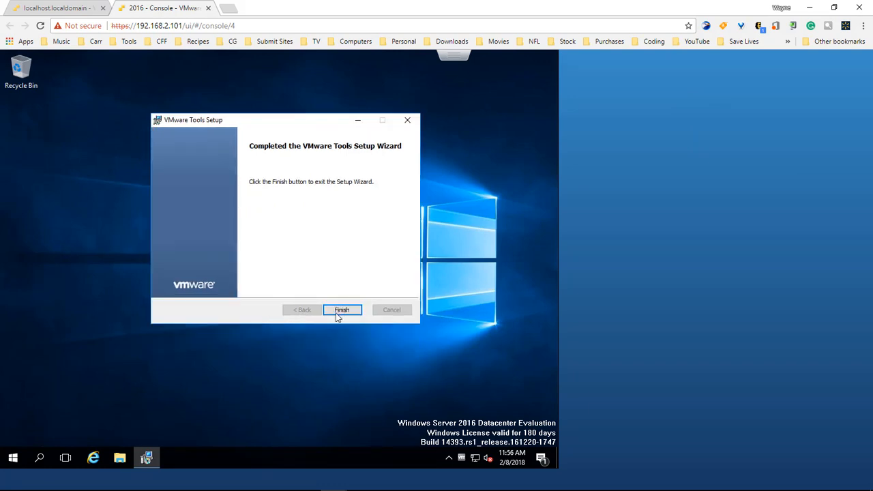